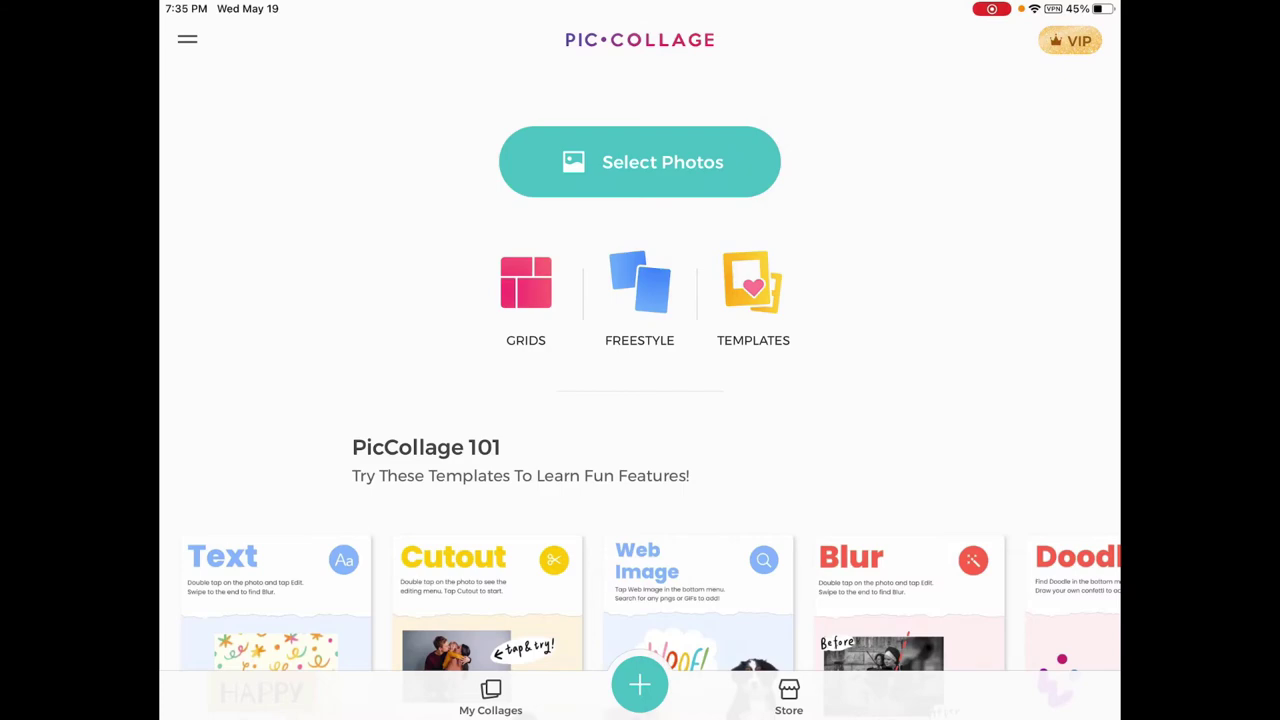
Step: Build a collage from the Googly Eyes, puzzle, pool, beach and pizza photos
left_click(640, 162)
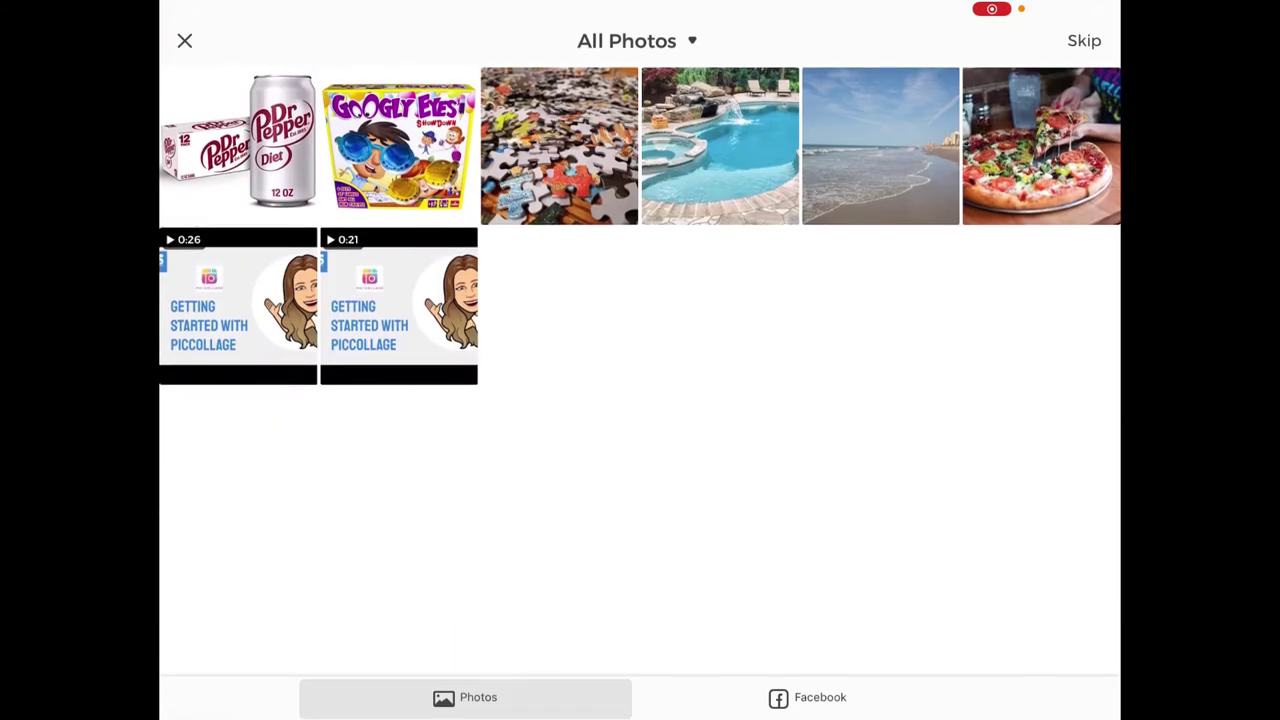
left_click(399, 145)
left_click(559, 145)
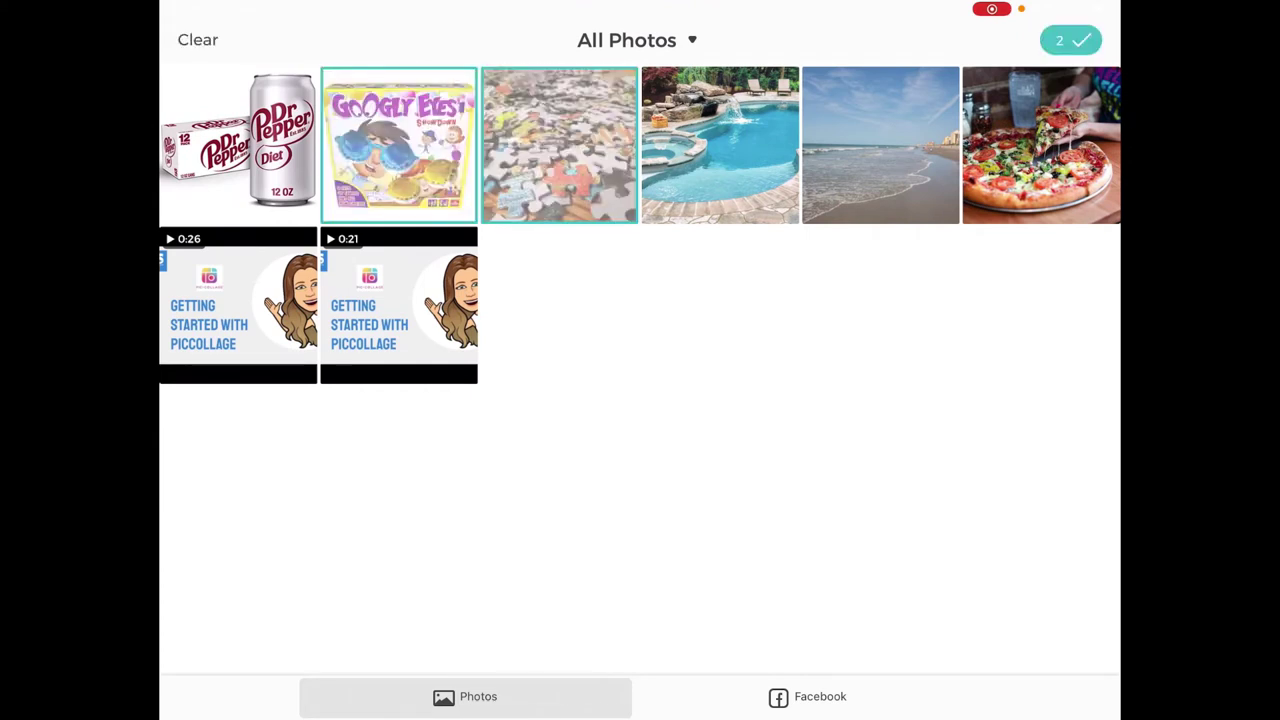
left_click(720, 145)
left_click(880, 145)
left_click(1040, 145)
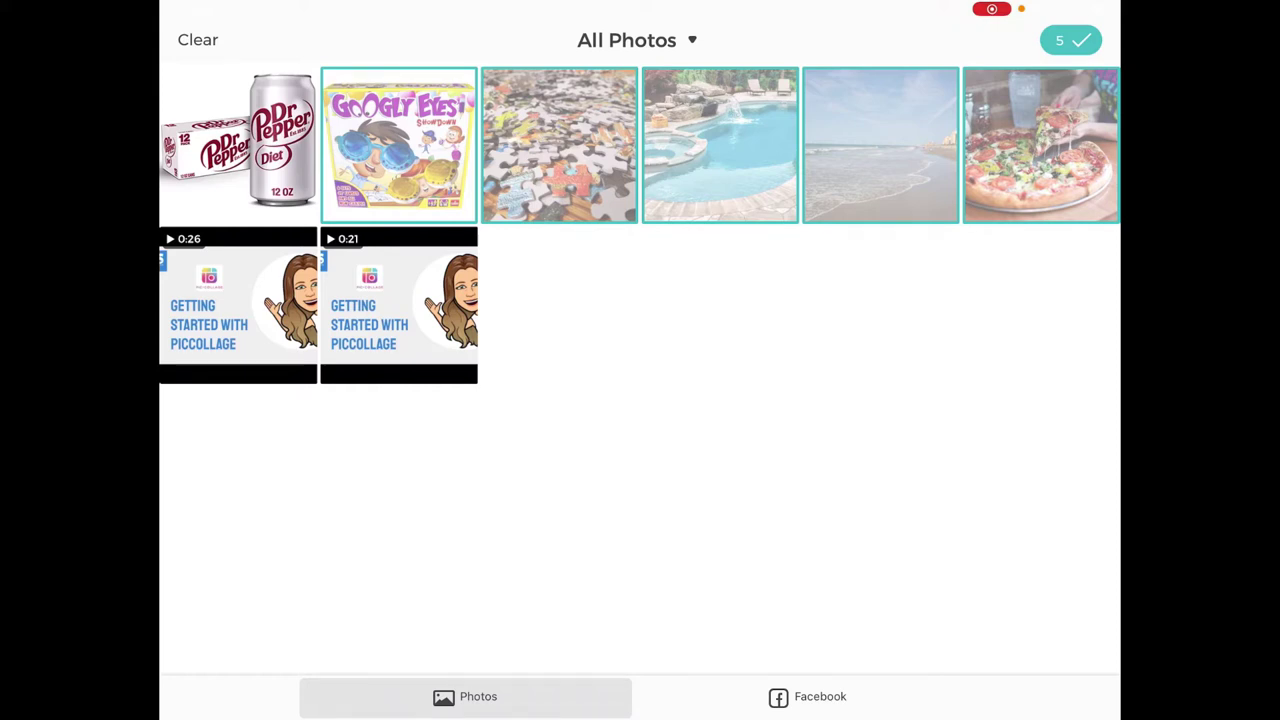
left_click(1071, 40)
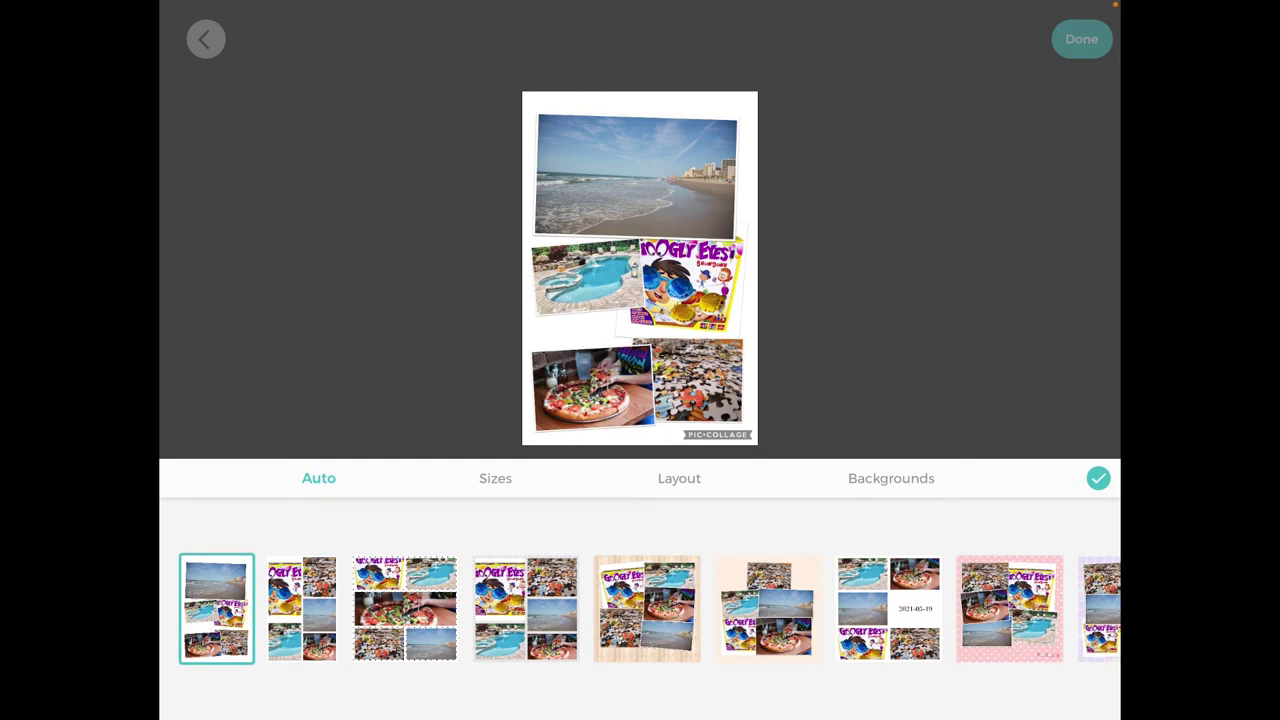
Step: Preview several automatic arrangements, then return to the original scattered arrangement
left_click(301, 608)
left_click(405, 608)
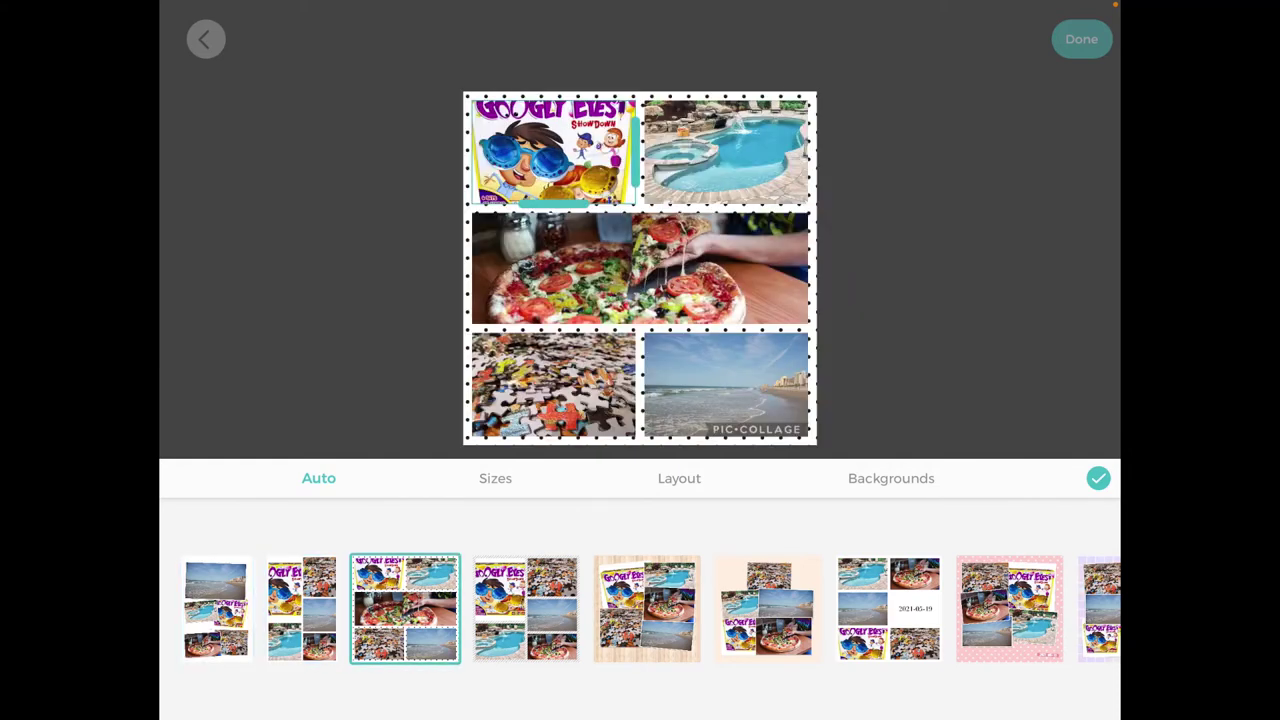
left_click(301, 608)
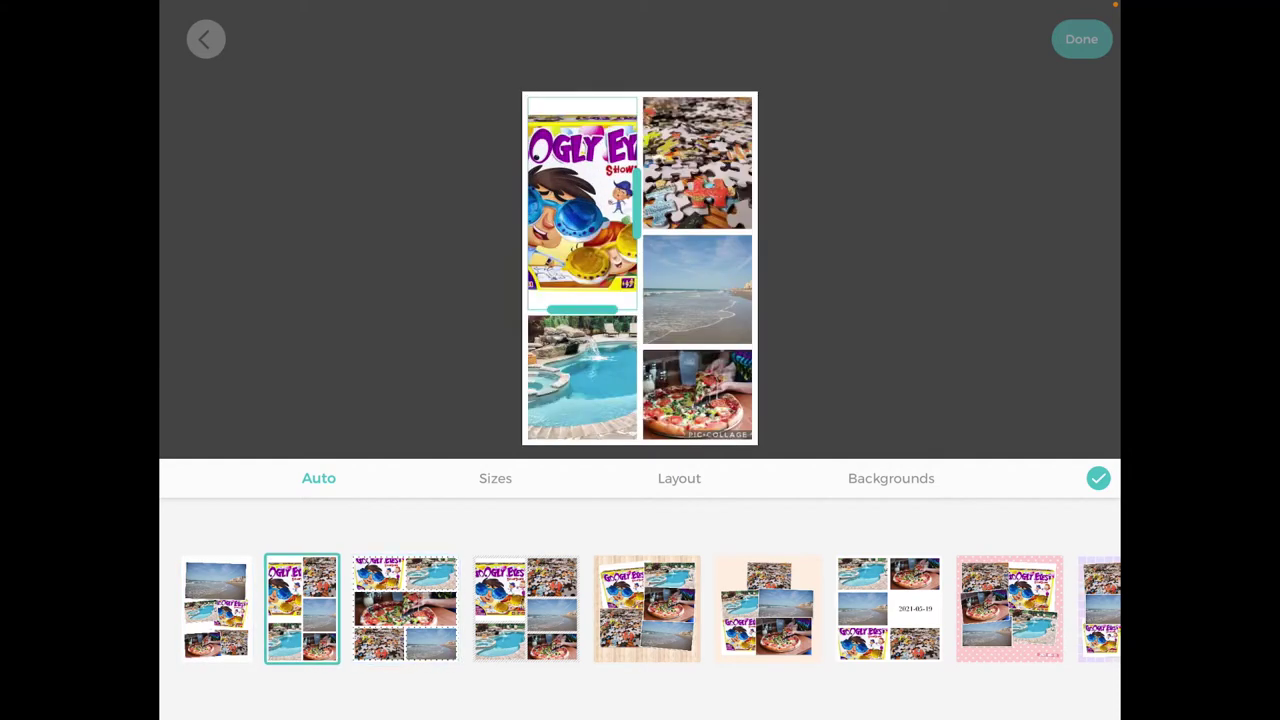
left_click(525, 608)
left_click(216, 608)
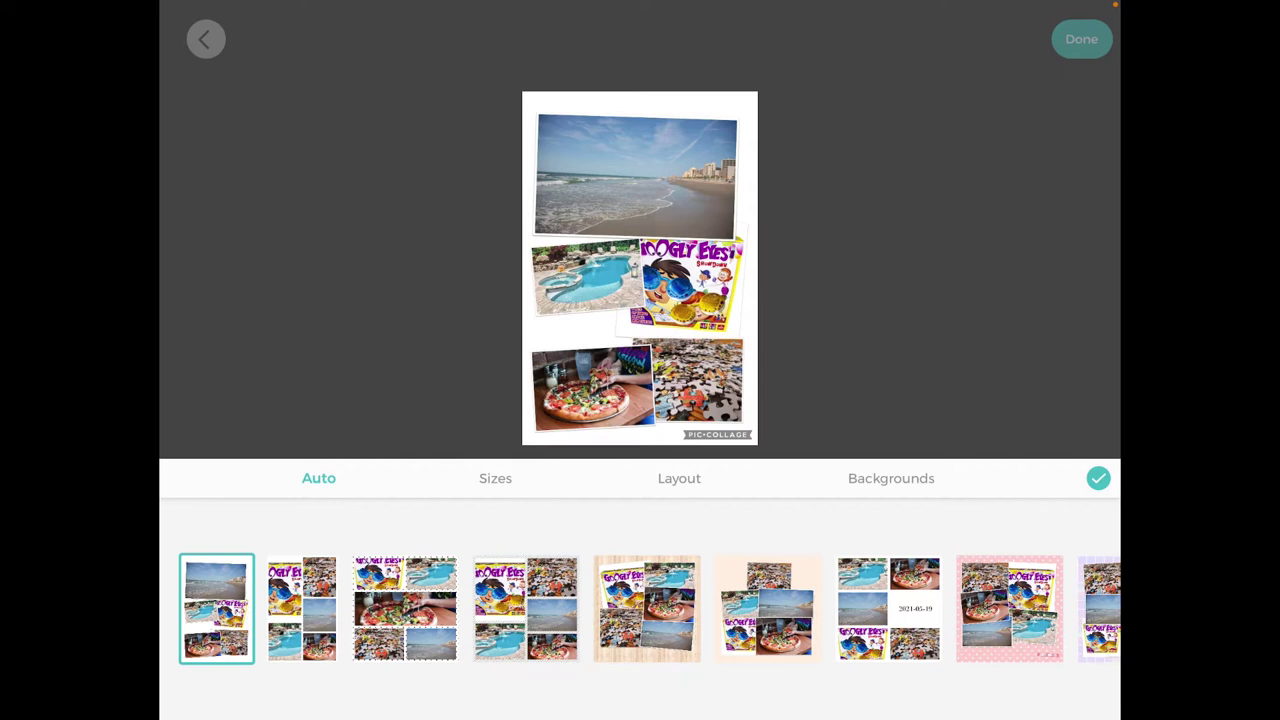
Step: Change the collage size to the Portrait format
left_click(495, 478)
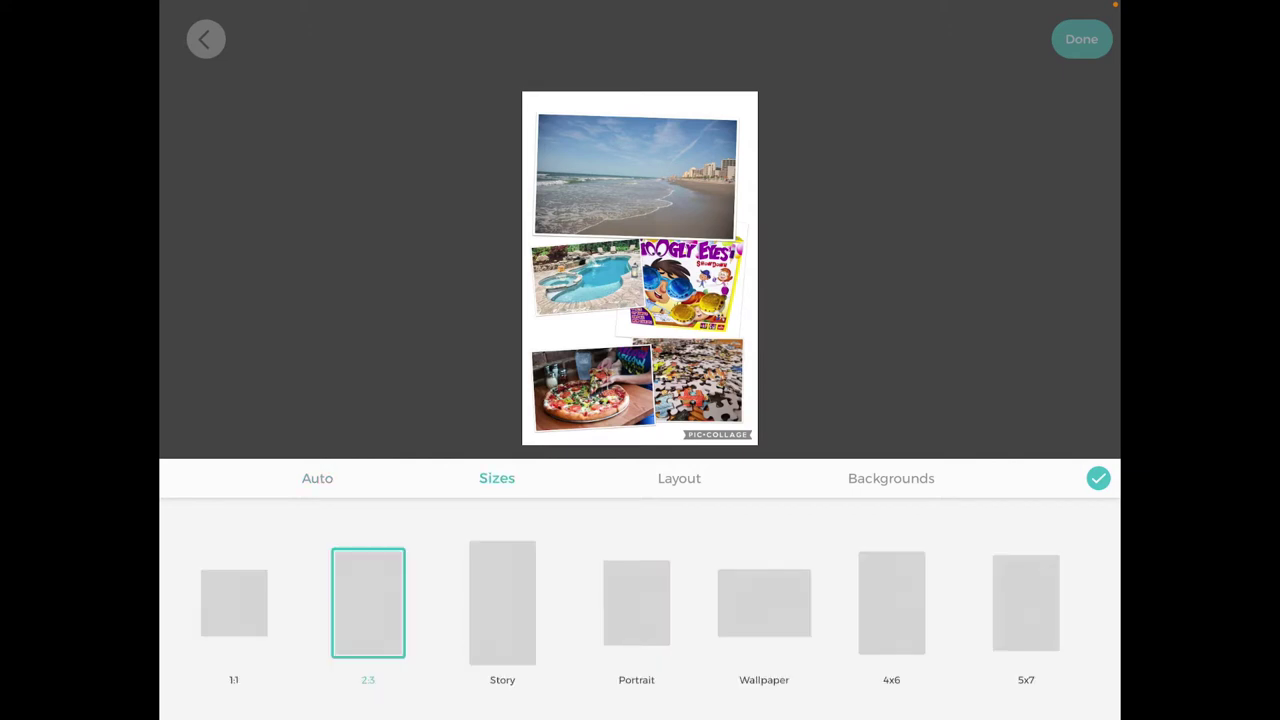
scroll(640, 600, "right", 5)
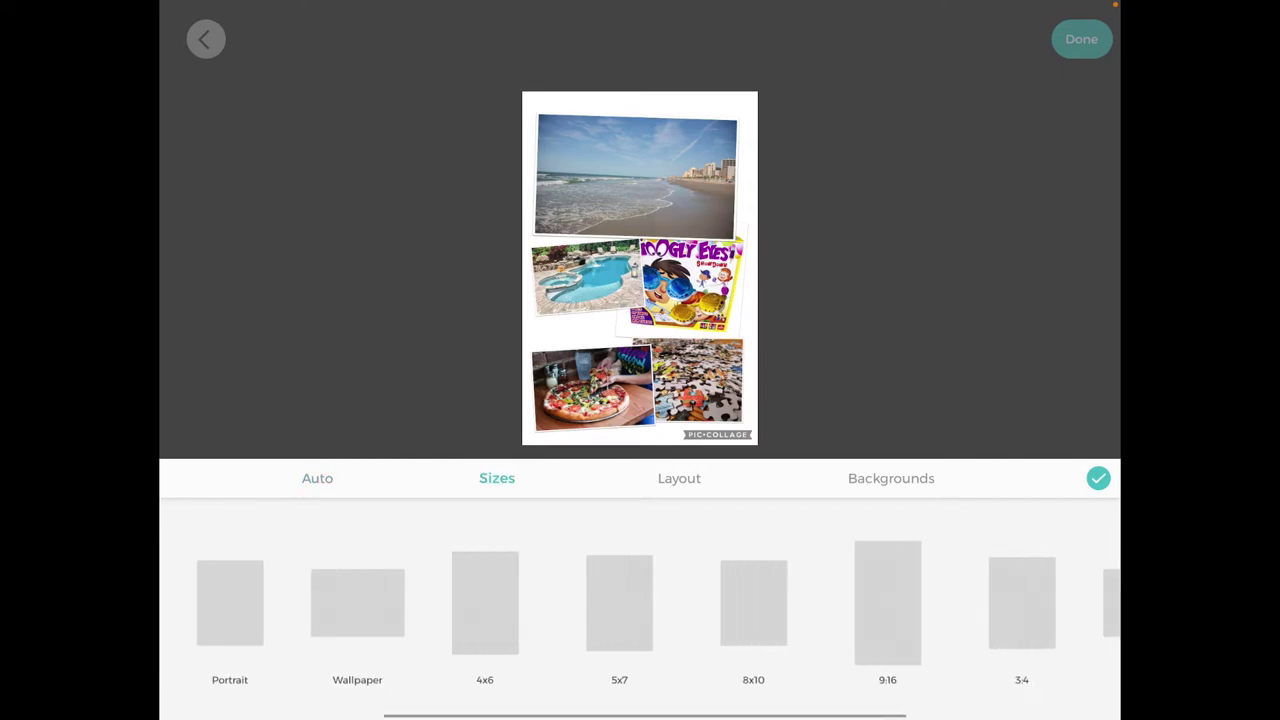
scroll(640, 600, "right", 5)
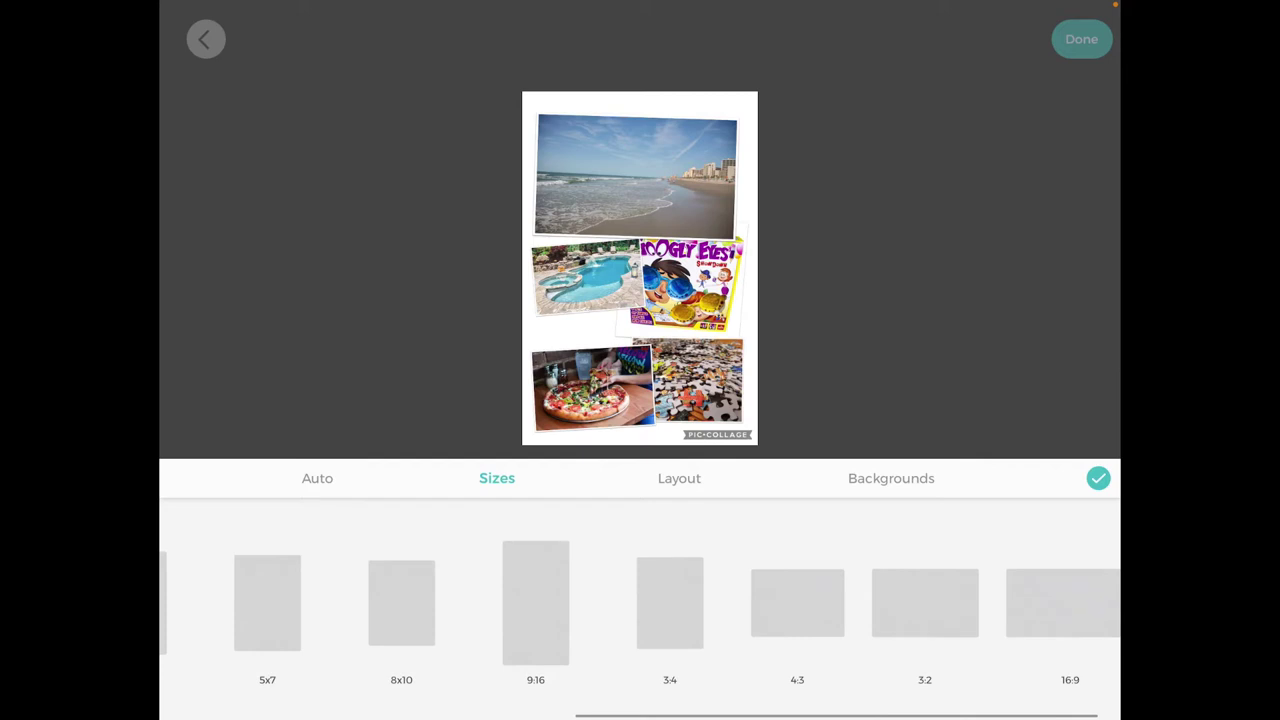
scroll(640, 600, "left", 5)
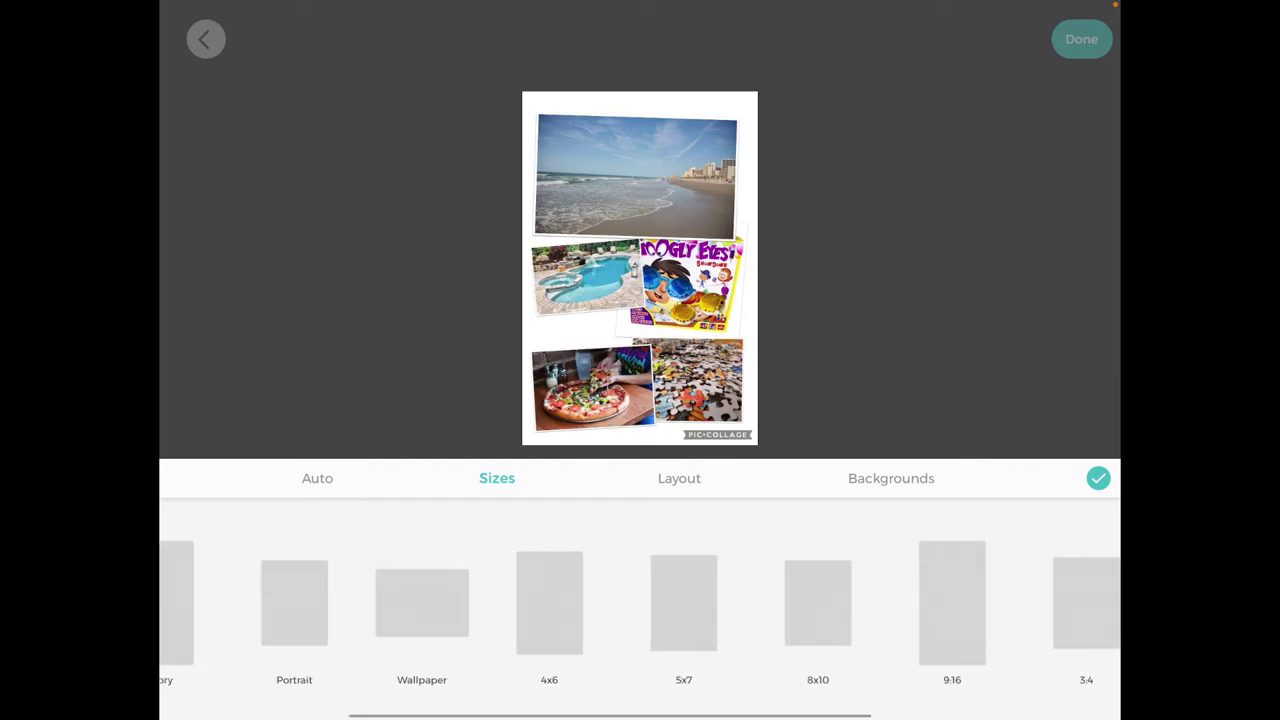
left_click(294, 602)
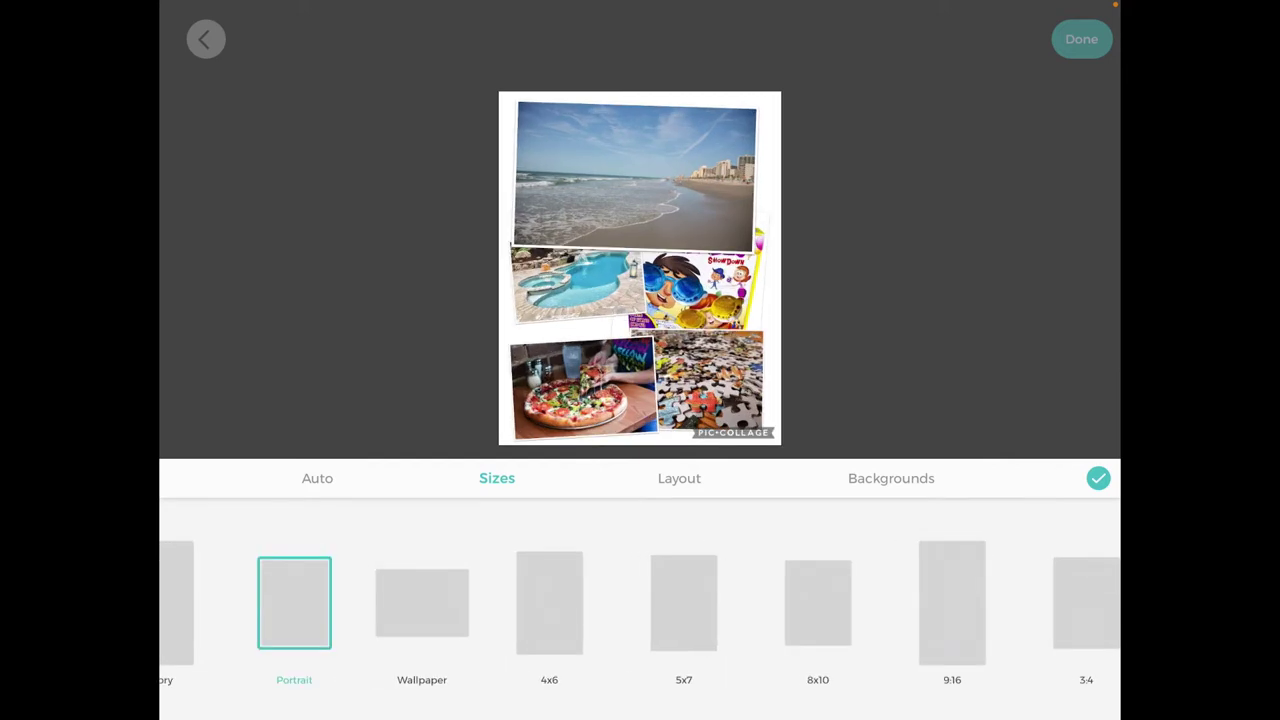
left_click(679, 478)
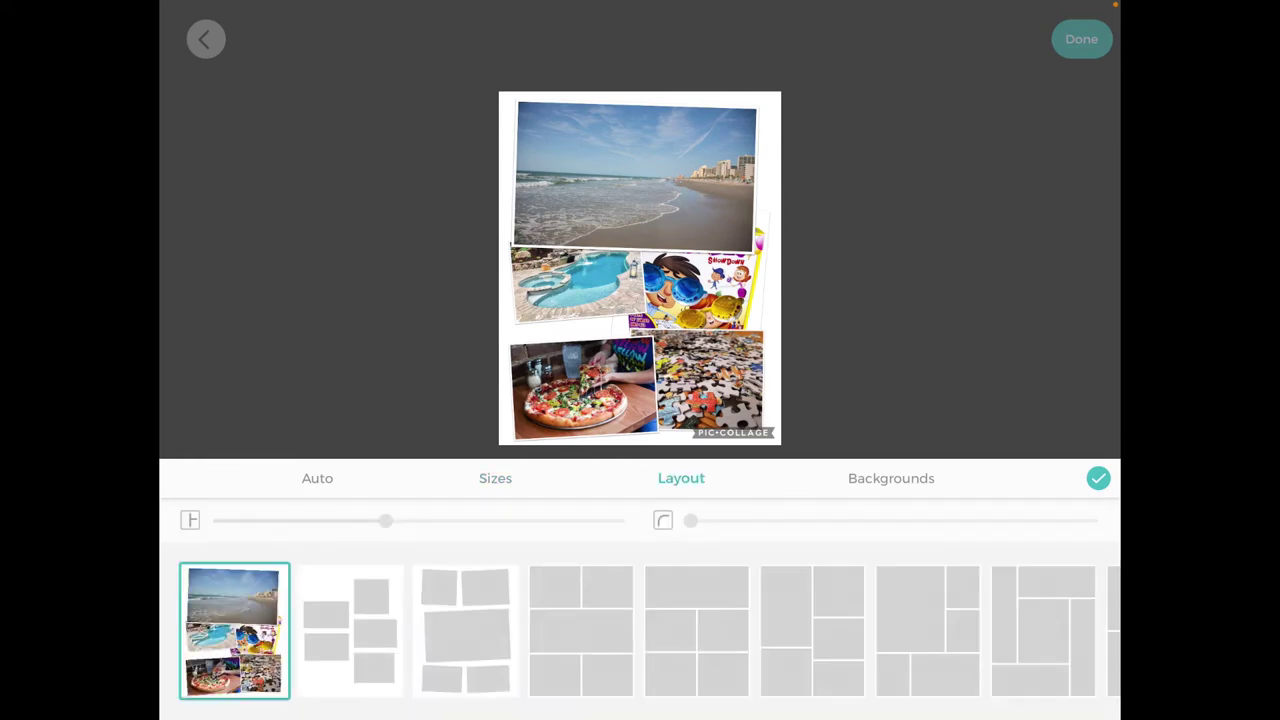
Step: Use the two-one-two grid with the beach photo wide in the middle, and widen the gaps
left_click(350, 630)
left_click(465, 630)
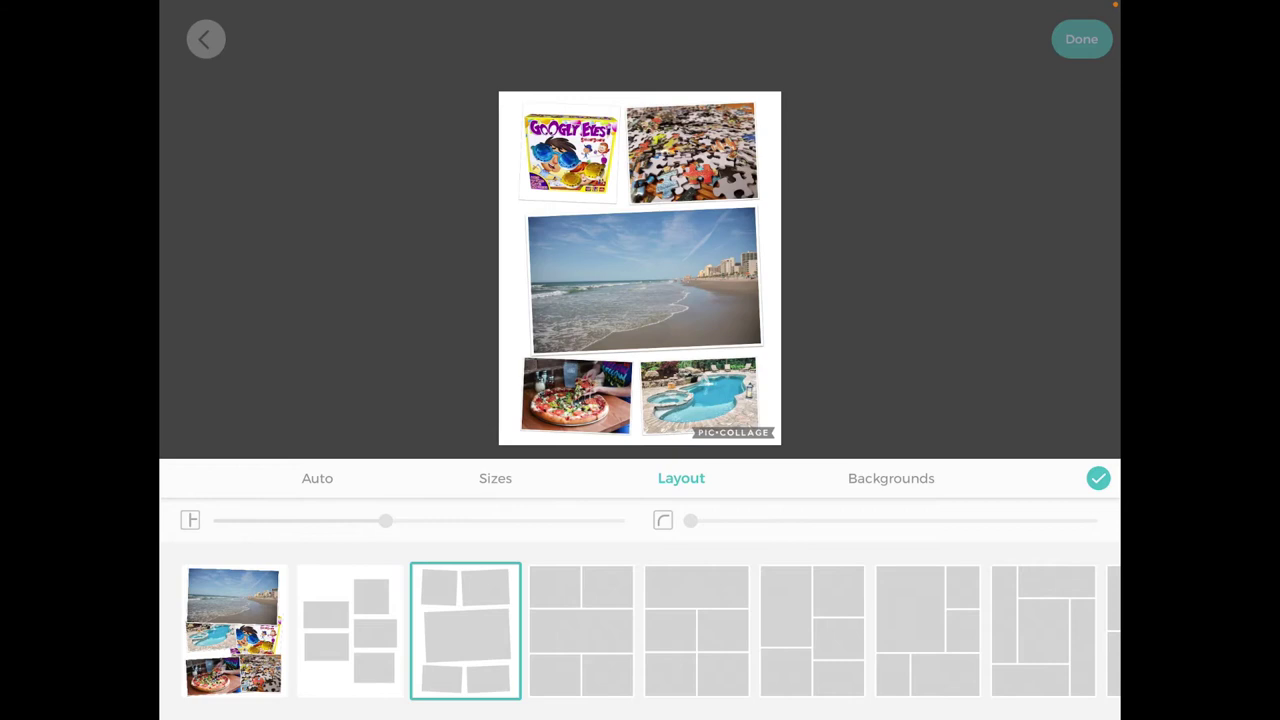
left_click(581, 630)
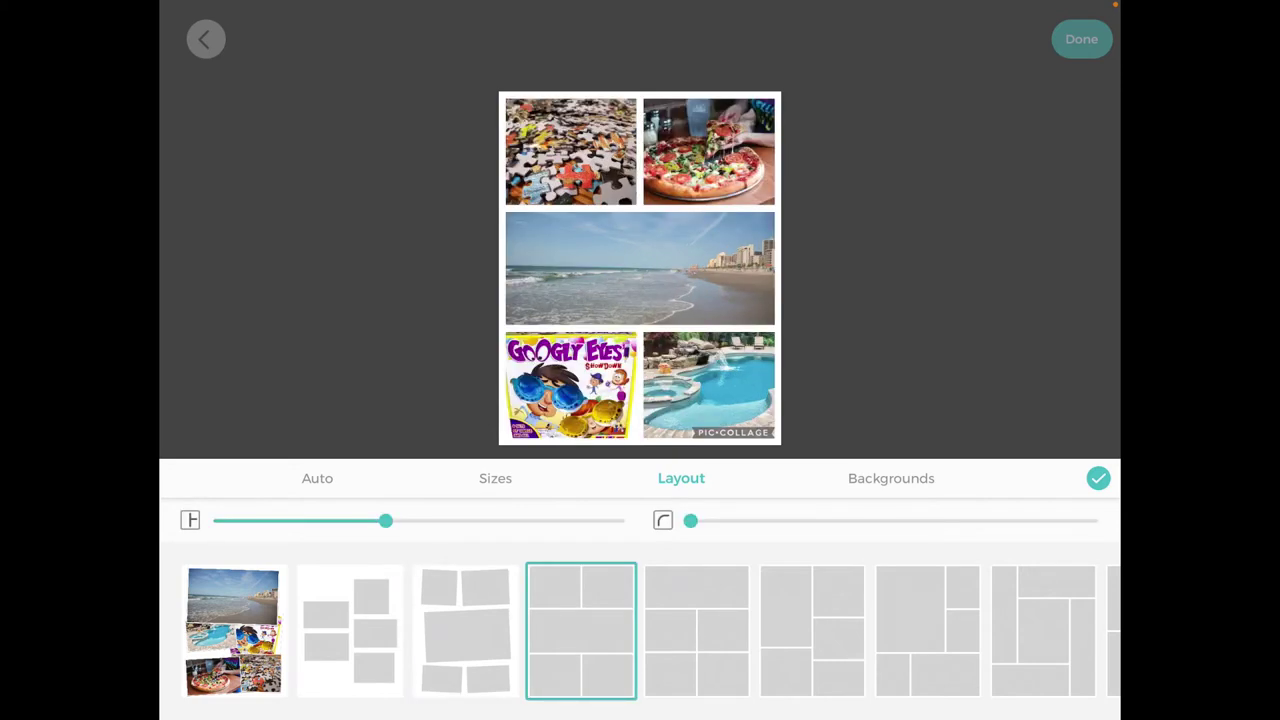
mouse_move(690, 520)
left_mouse_down()
mouse_move(871, 520)
mouse_move(691, 520)
left_mouse_up()
mouse_move(385, 520)
left_mouse_down()
mouse_move(277, 520)
mouse_move(548, 520)
mouse_move(482, 520)
left_mouse_up()
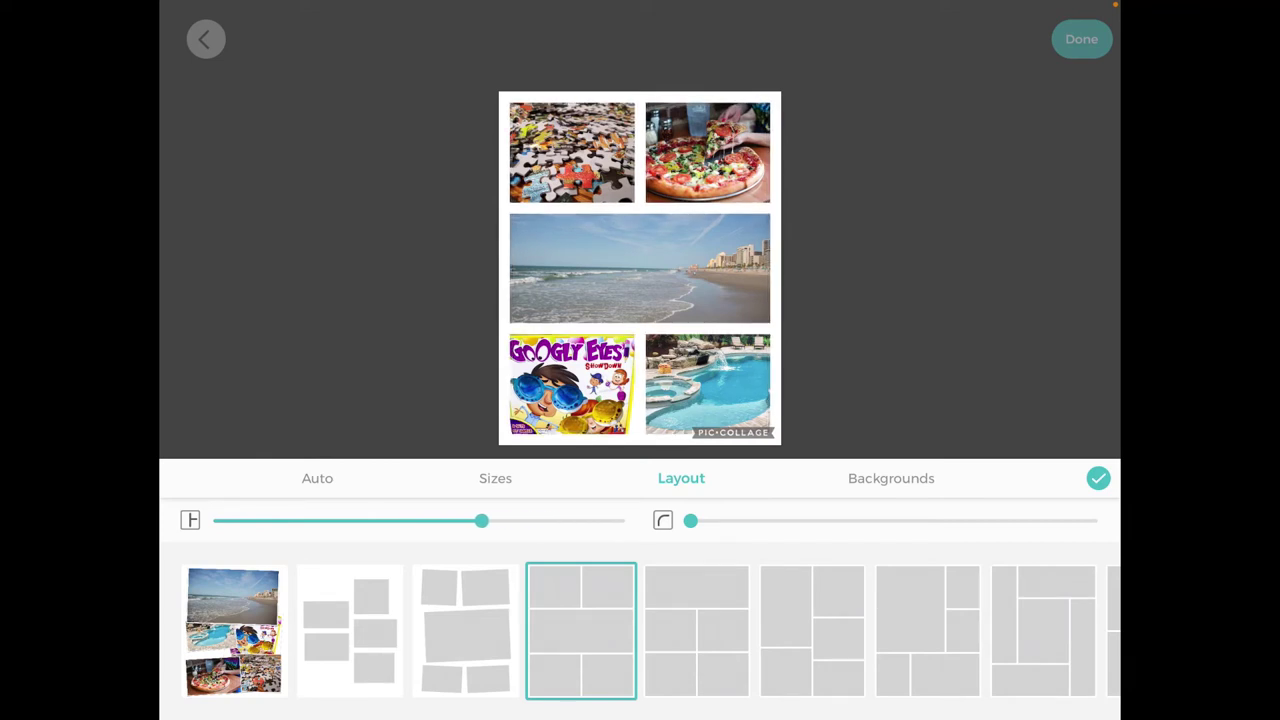
left_click(891, 478)
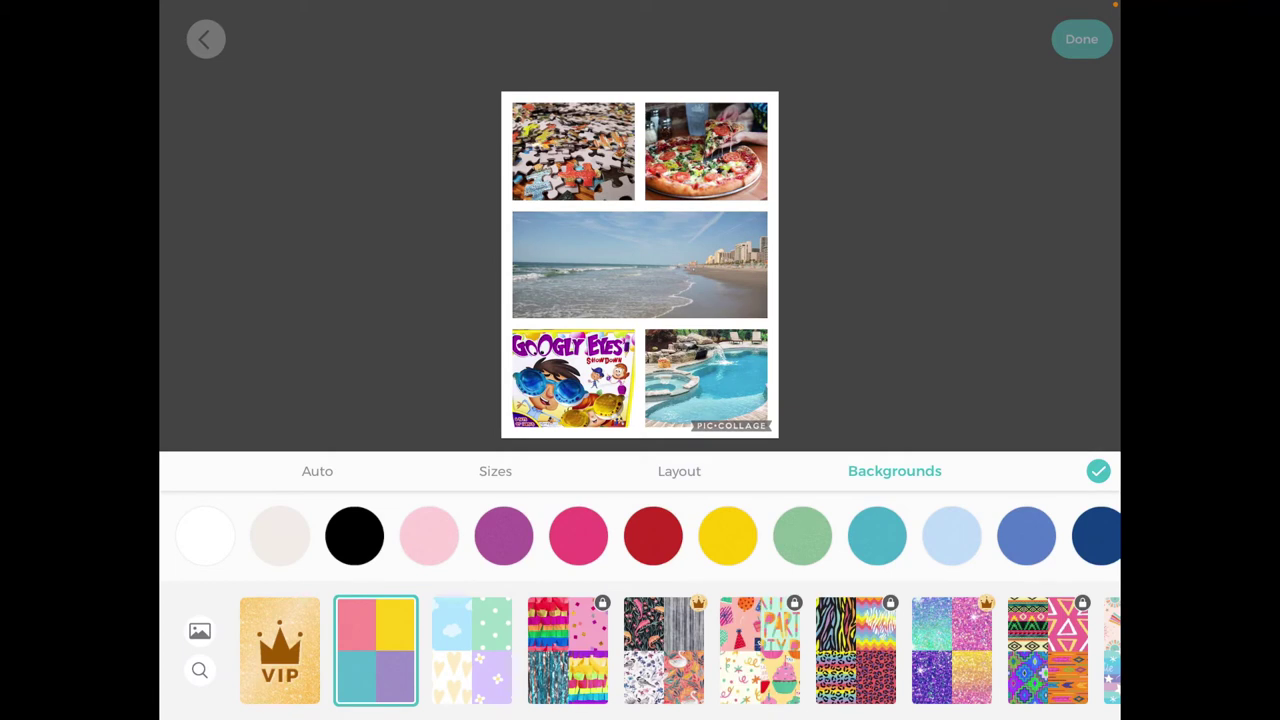
Step: Set the collage background to medium blue, replacing the purple tried first, and confirm
left_click(503, 535)
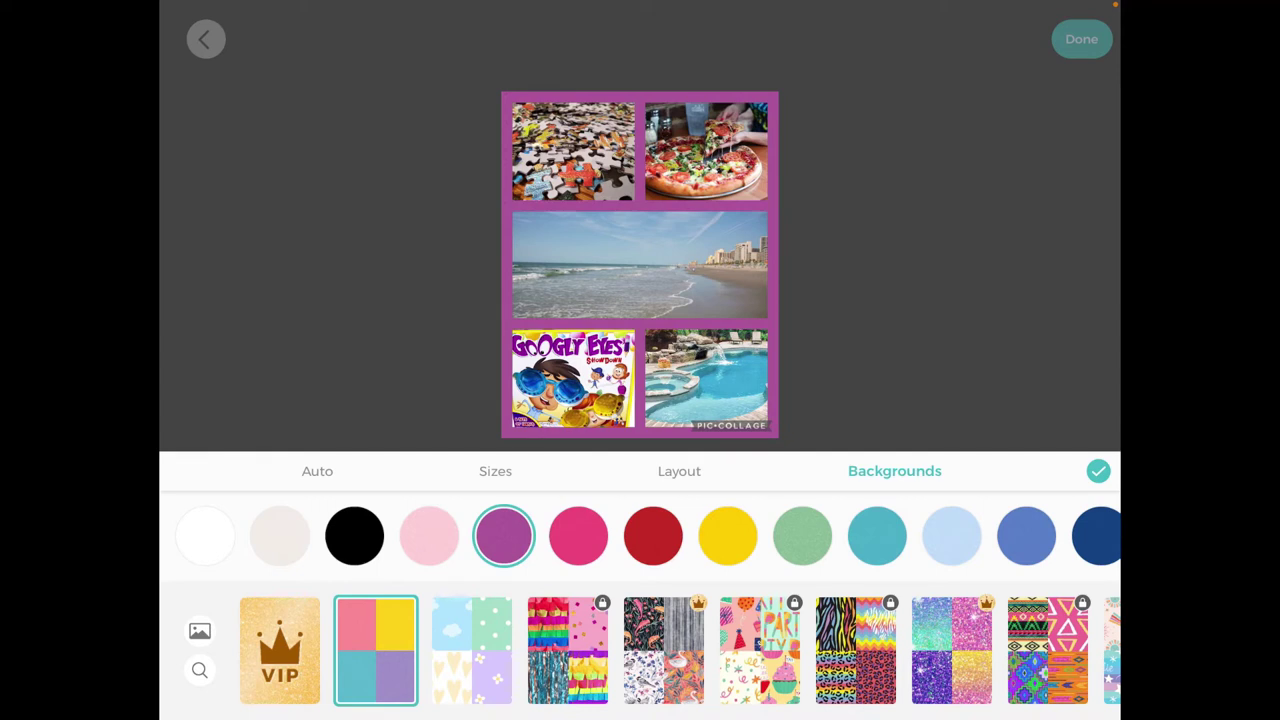
scroll(640, 535, "right", 10)
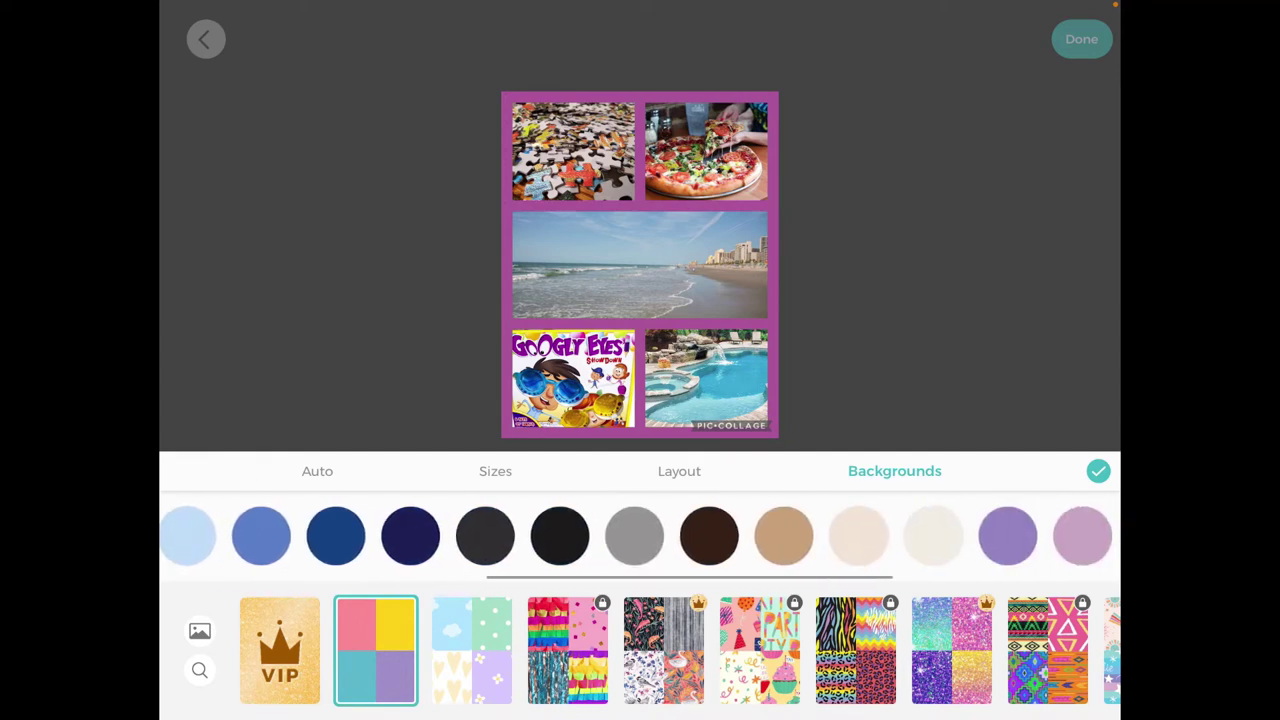
left_click(261, 535)
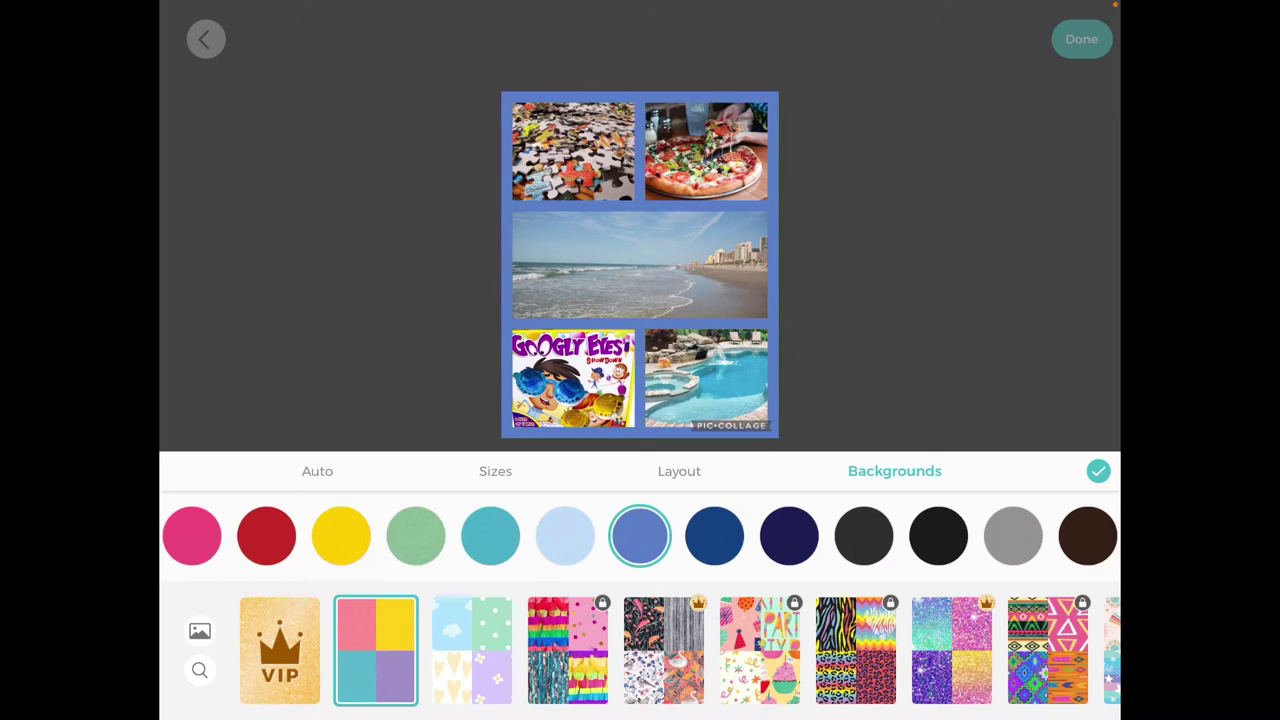
left_click(1098, 470)
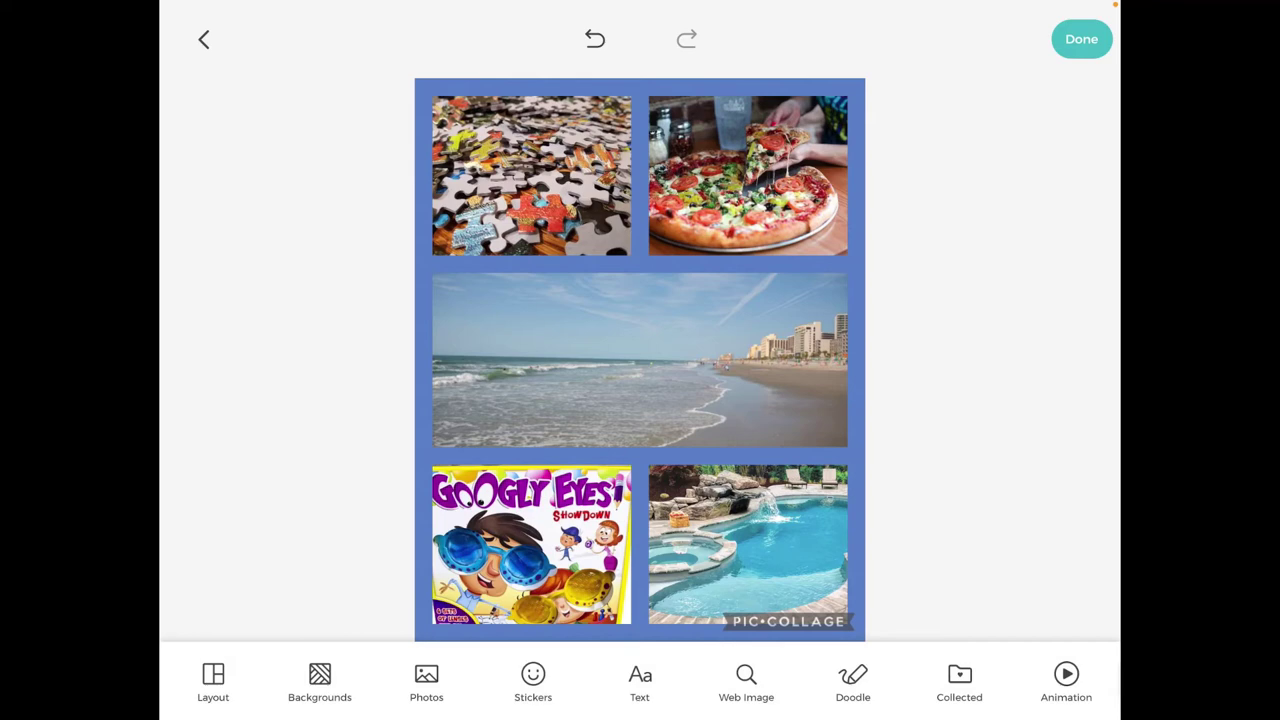
Step: Add the PicCollage Starter three-hearts sticker, shrunk onto the beach photo's lower right
left_click(533, 680)
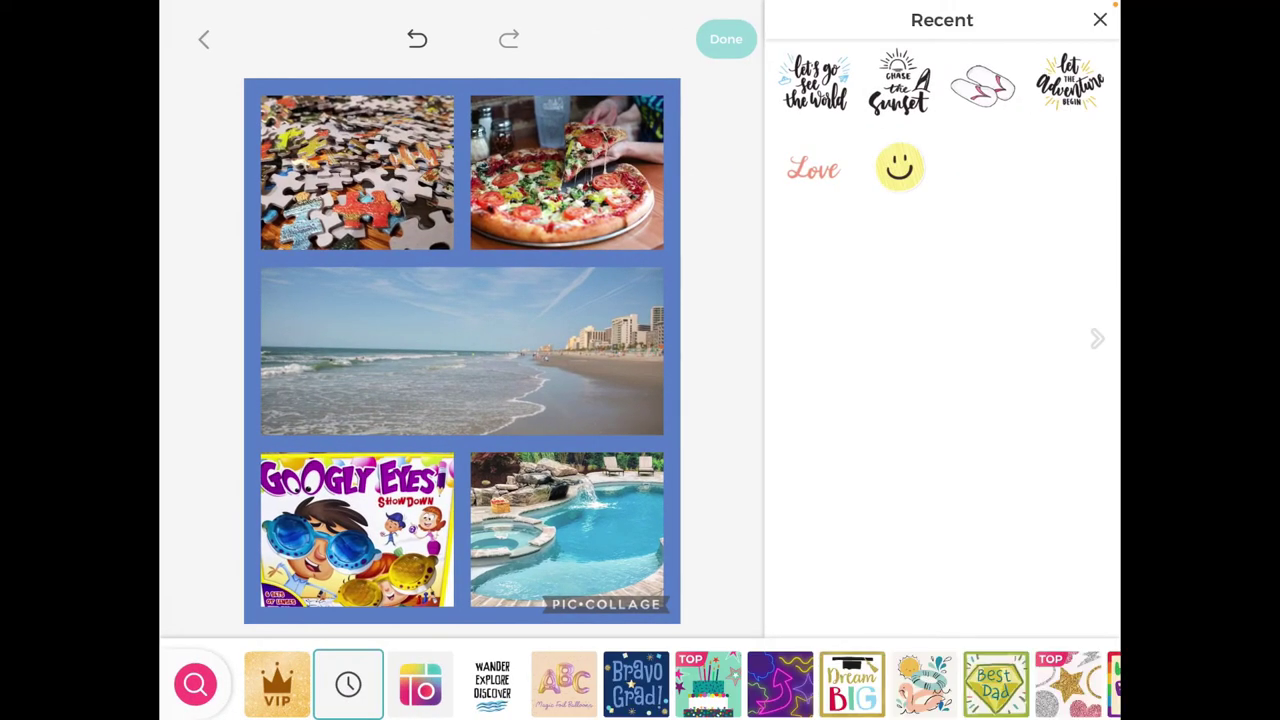
left_click(1100, 19)
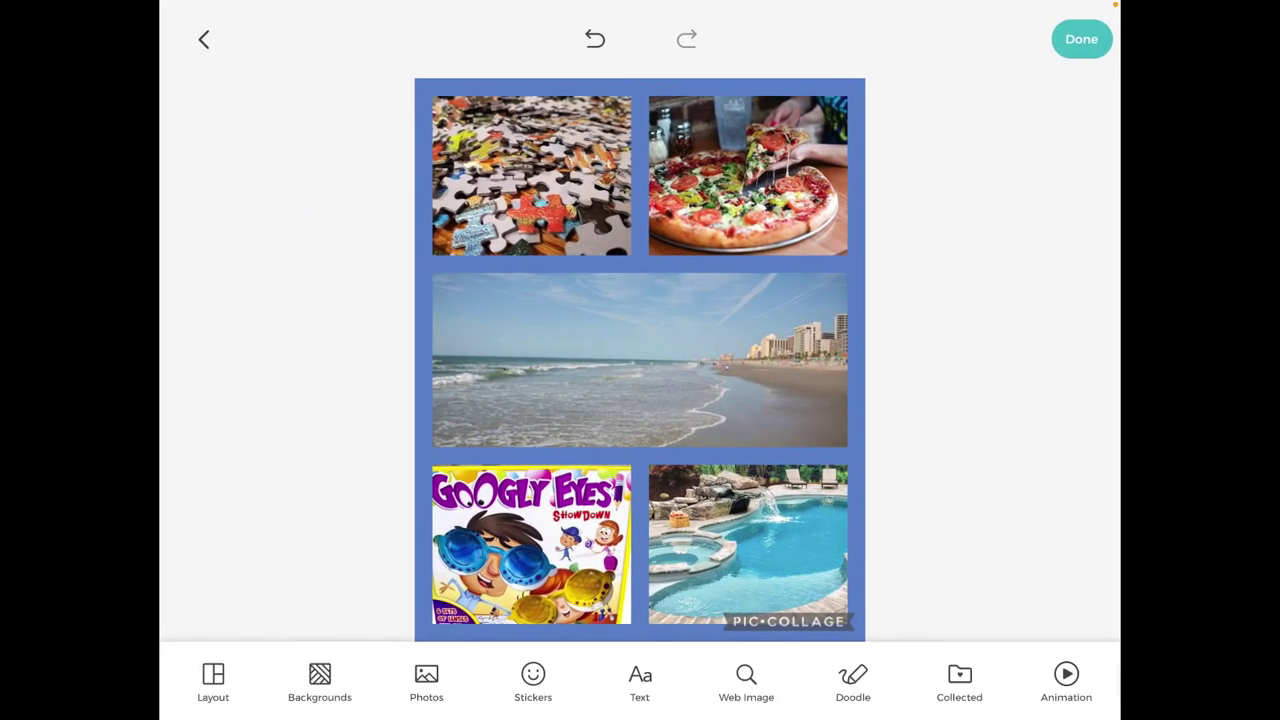
left_click(533, 680)
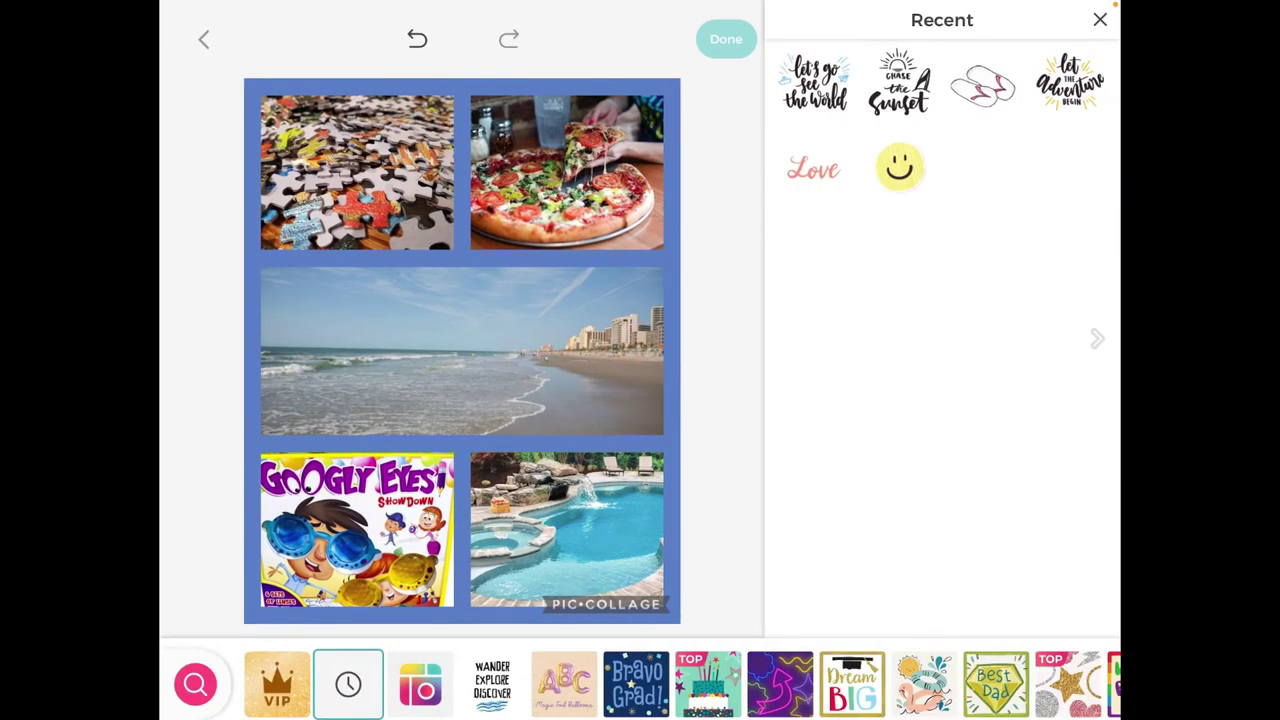
left_click(420, 684)
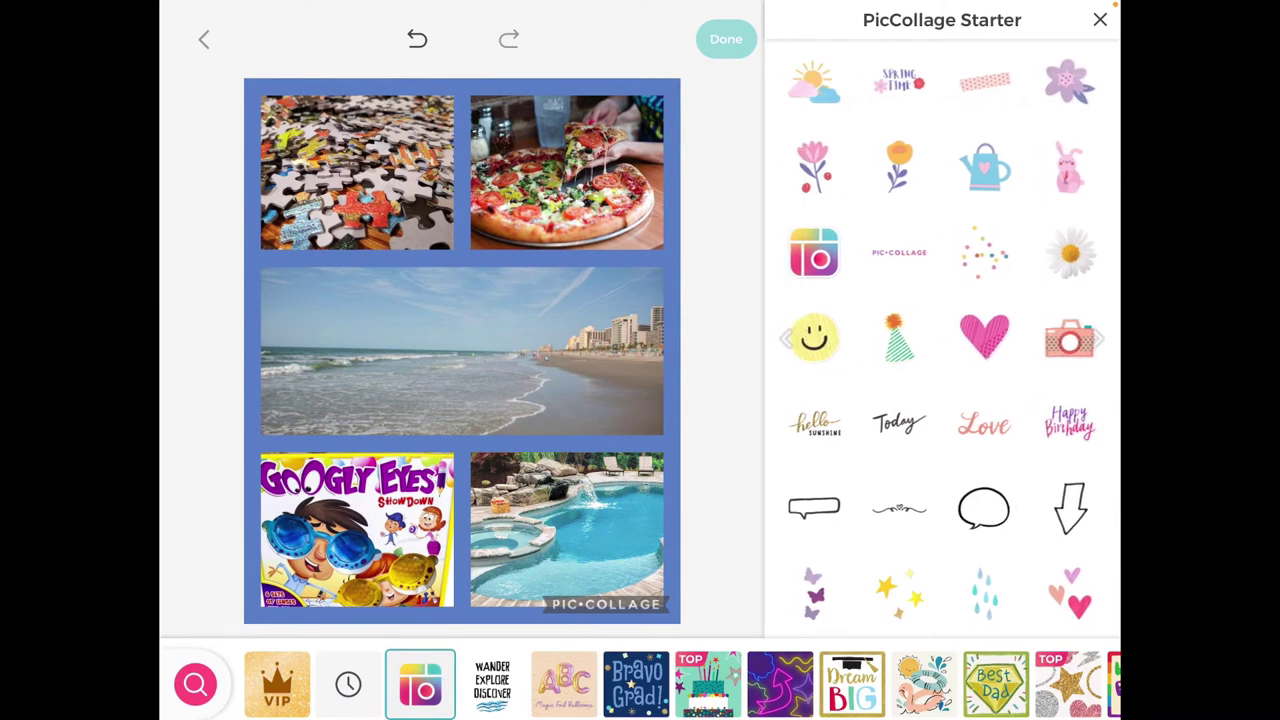
left_click(1070, 593)
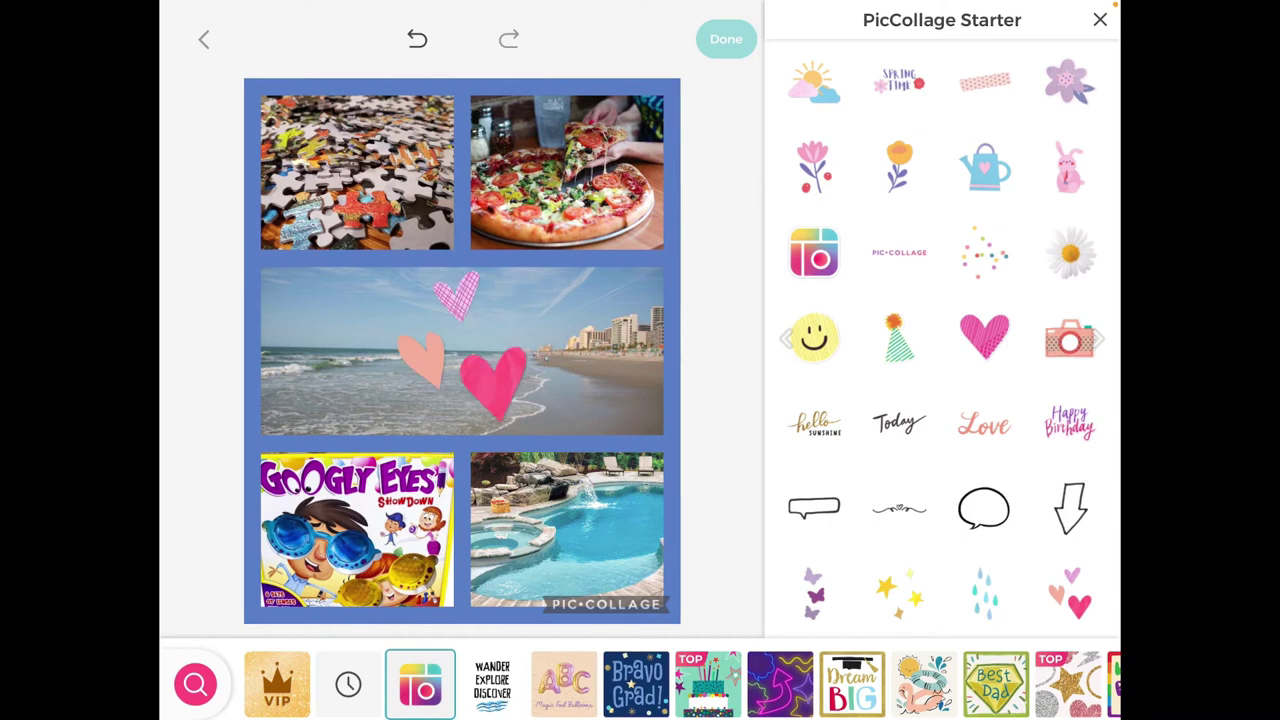
left_click_drag(470, 350, 615, 365)
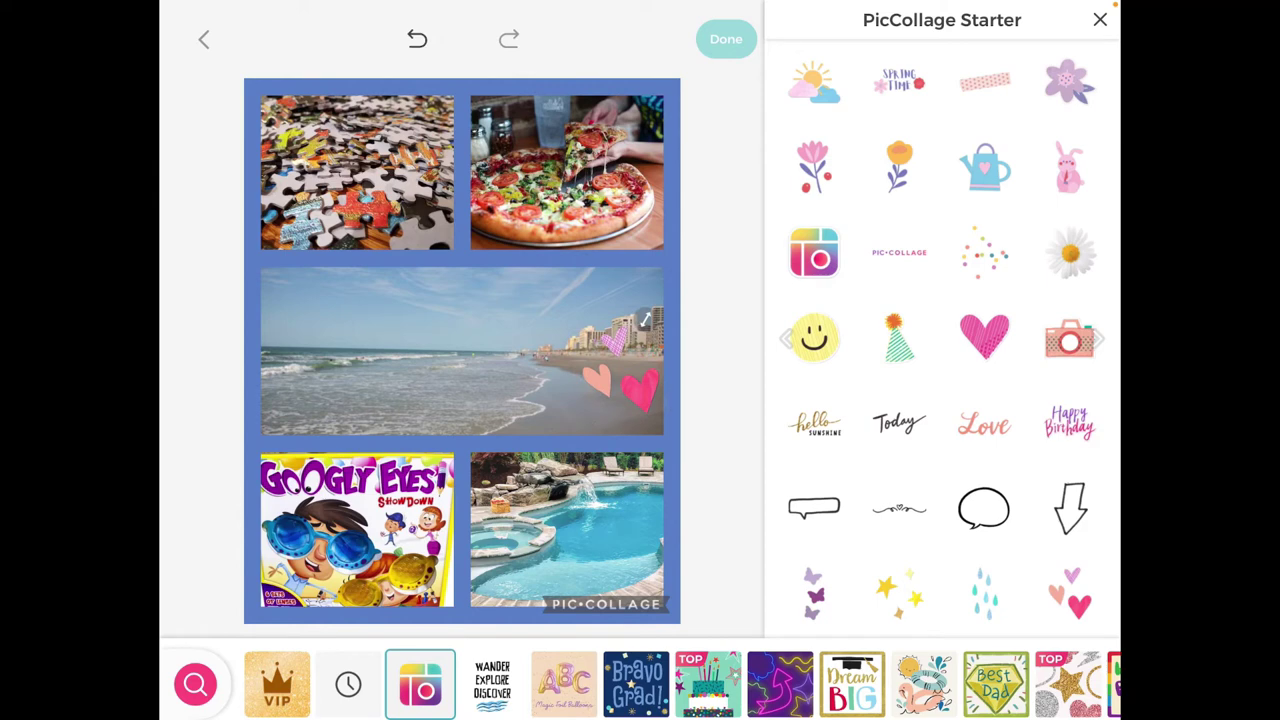
left_click_drag(615, 370, 613, 385)
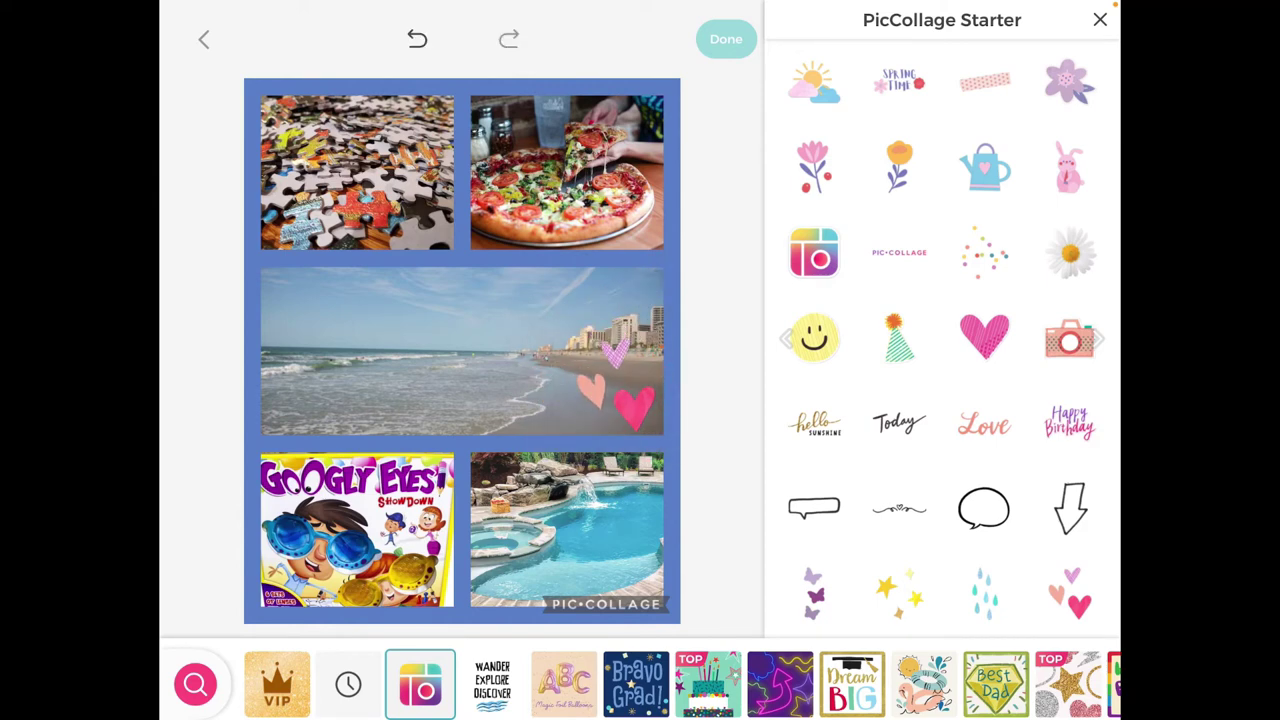
left_click(1100, 19)
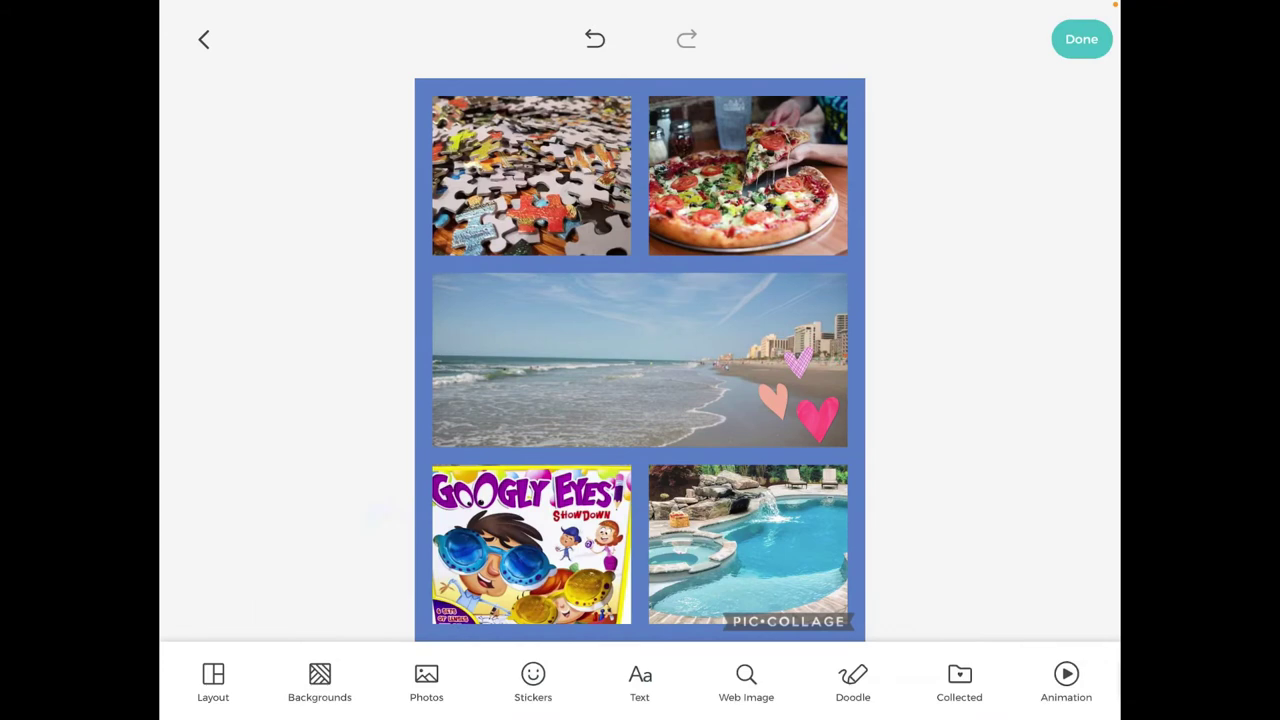
Step: Add the caption 'Things I love' and set it in King Basil
left_click(639, 684)
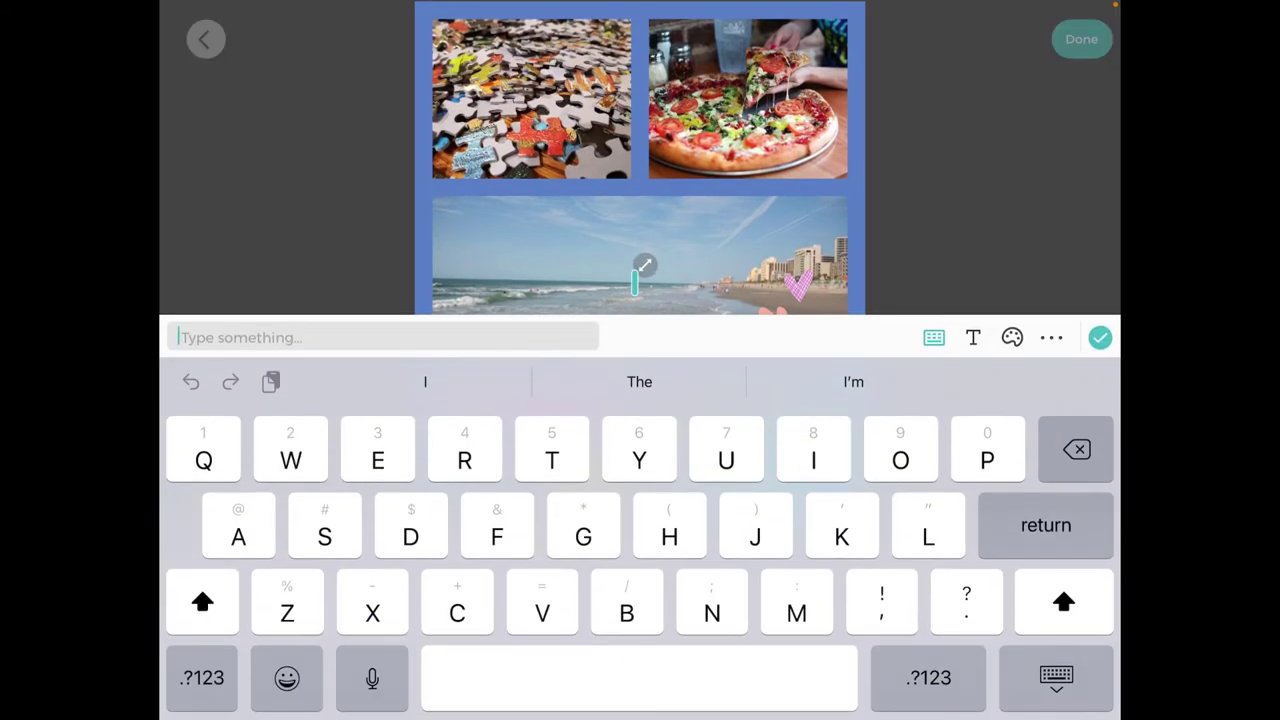
type("T")
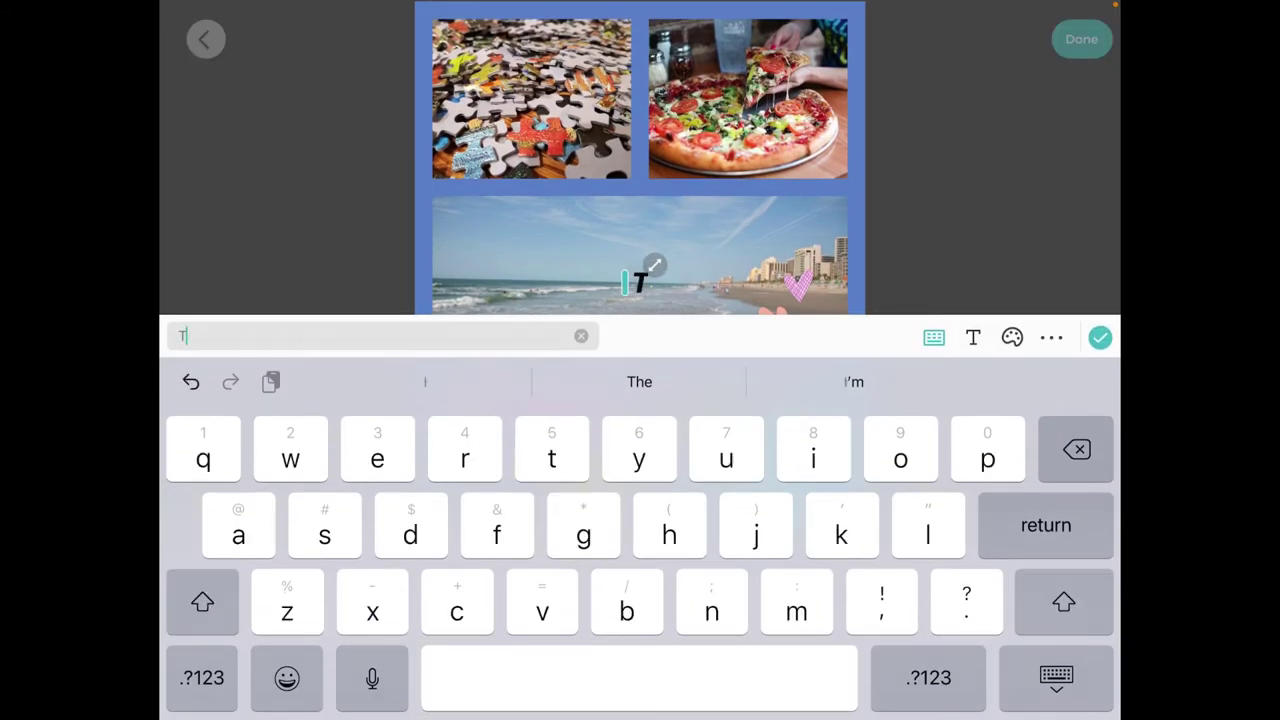
type("hings I")
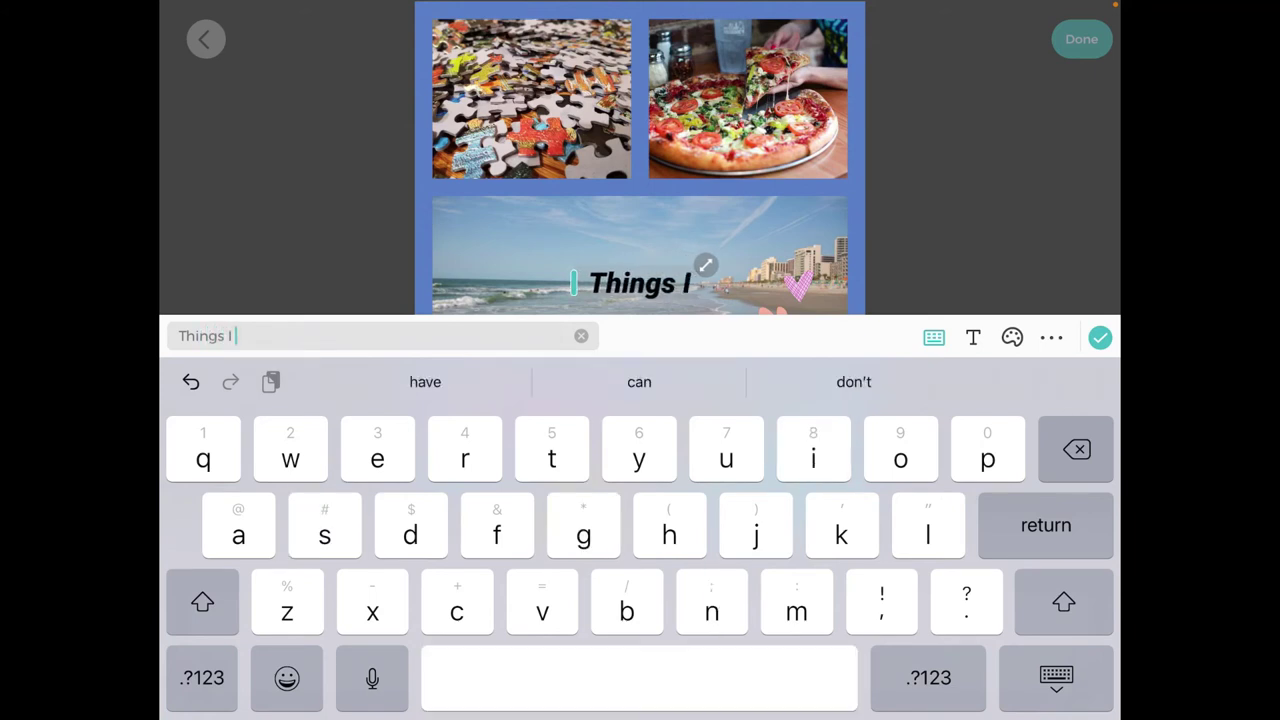
type(" love")
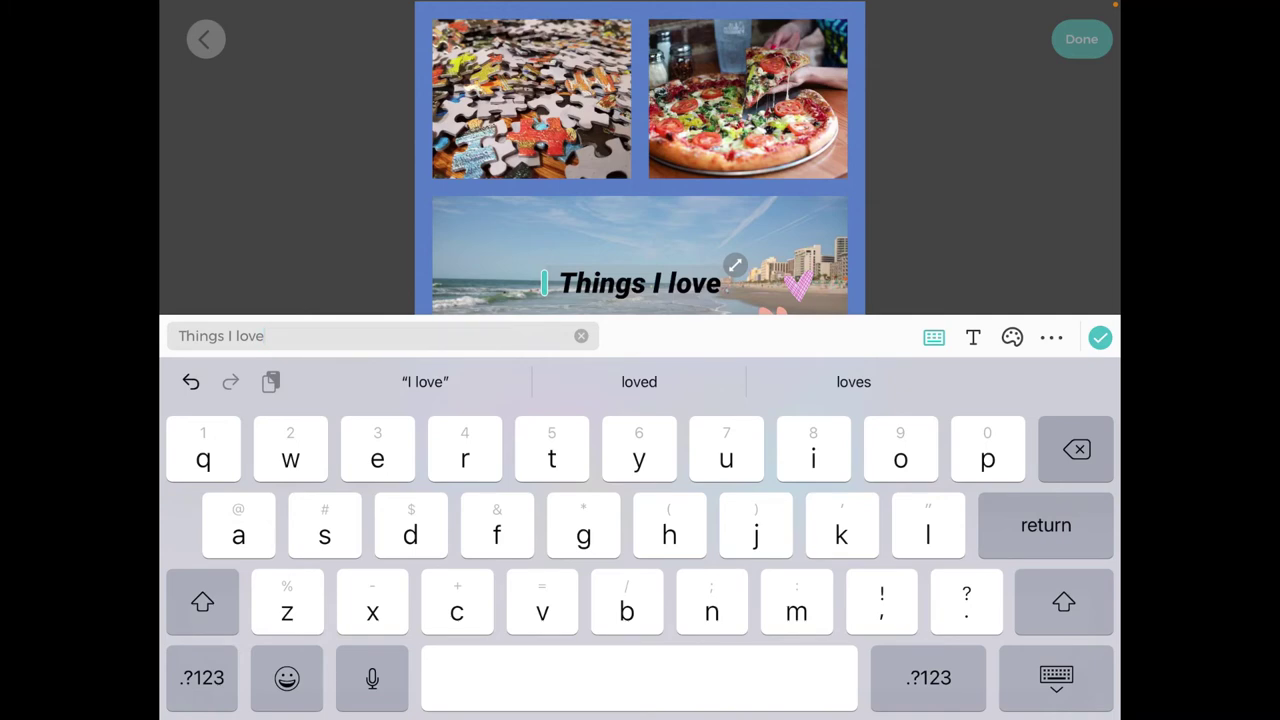
left_click(973, 337)
scroll(640, 625, "left", 5)
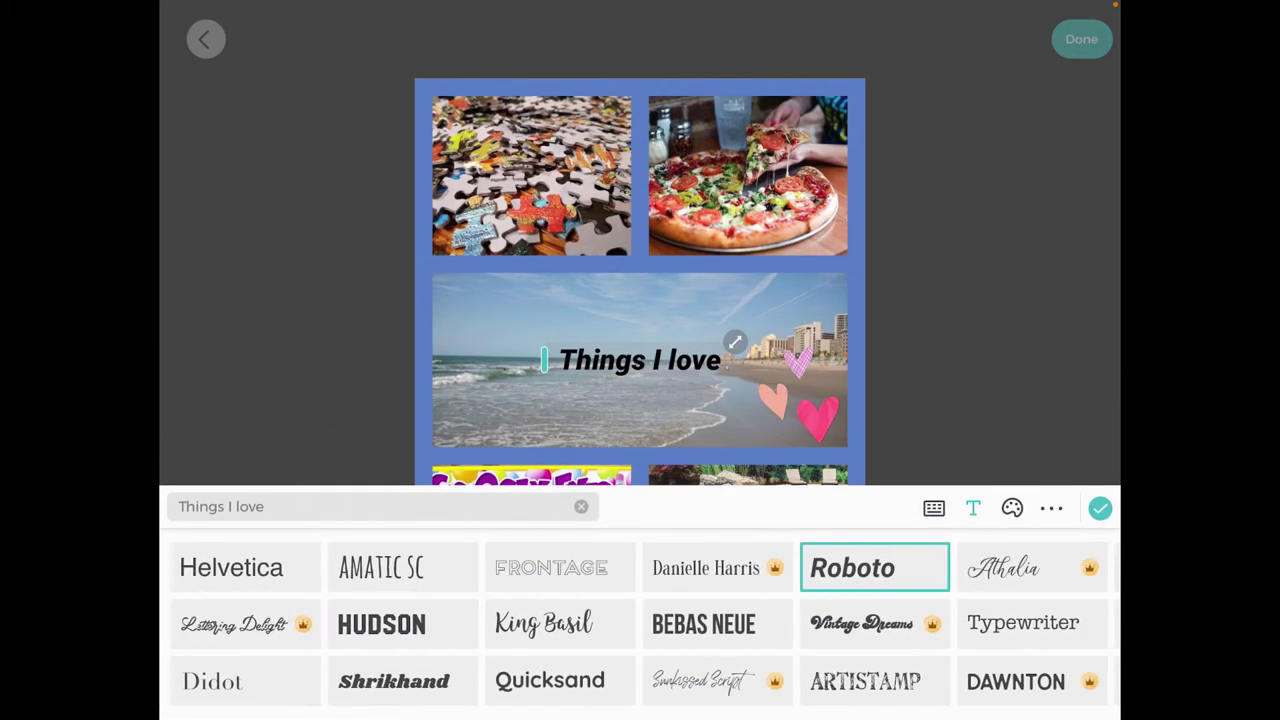
scroll(640, 625, "right", 10)
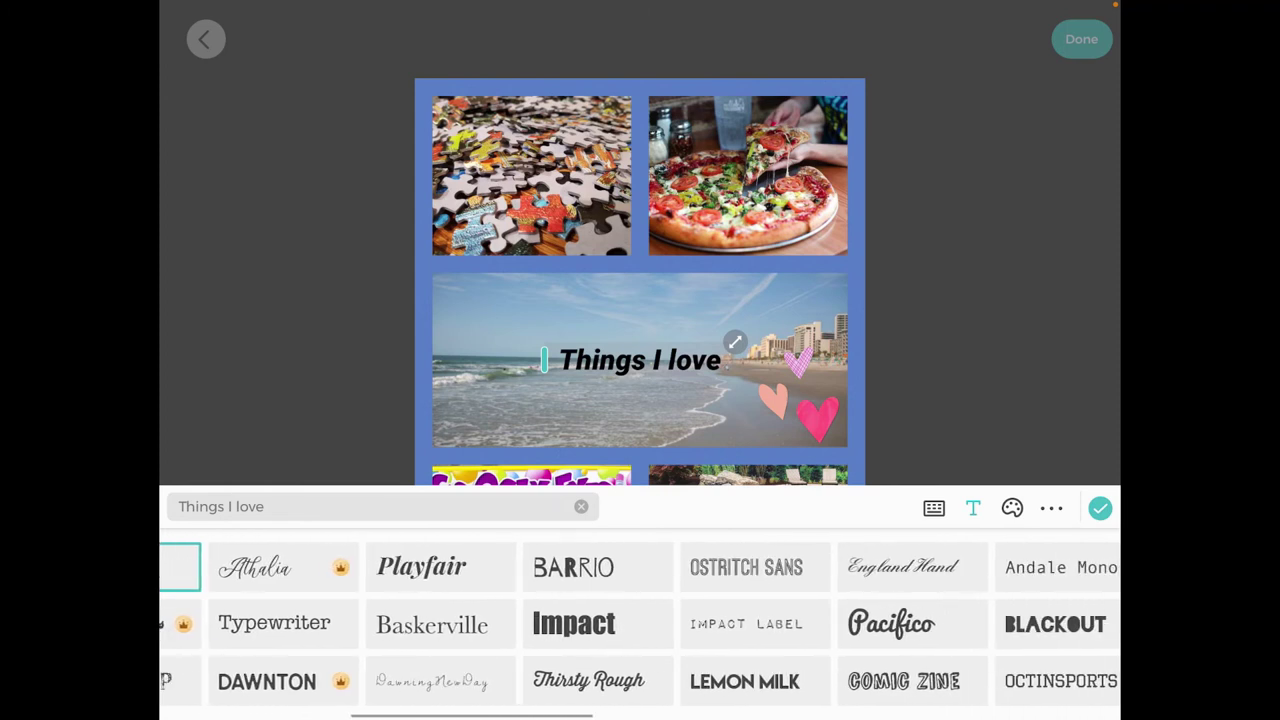
scroll(640, 625, "left", 5)
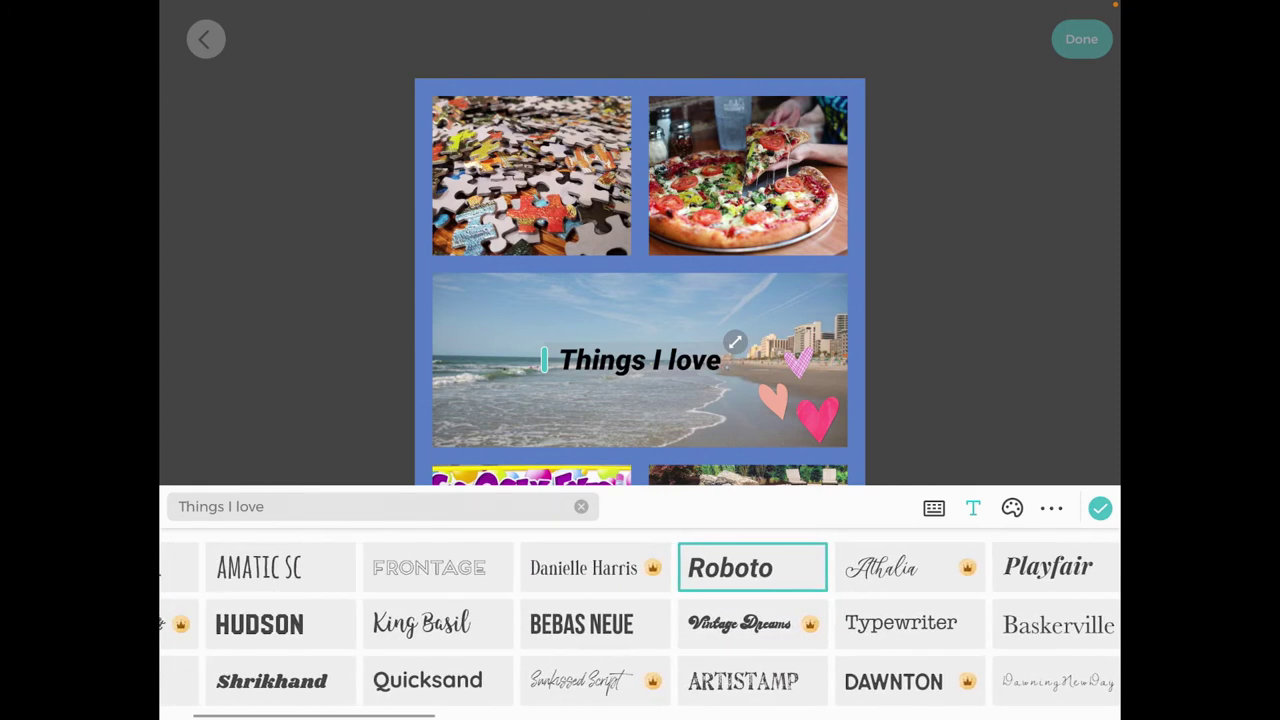
left_click(428, 622)
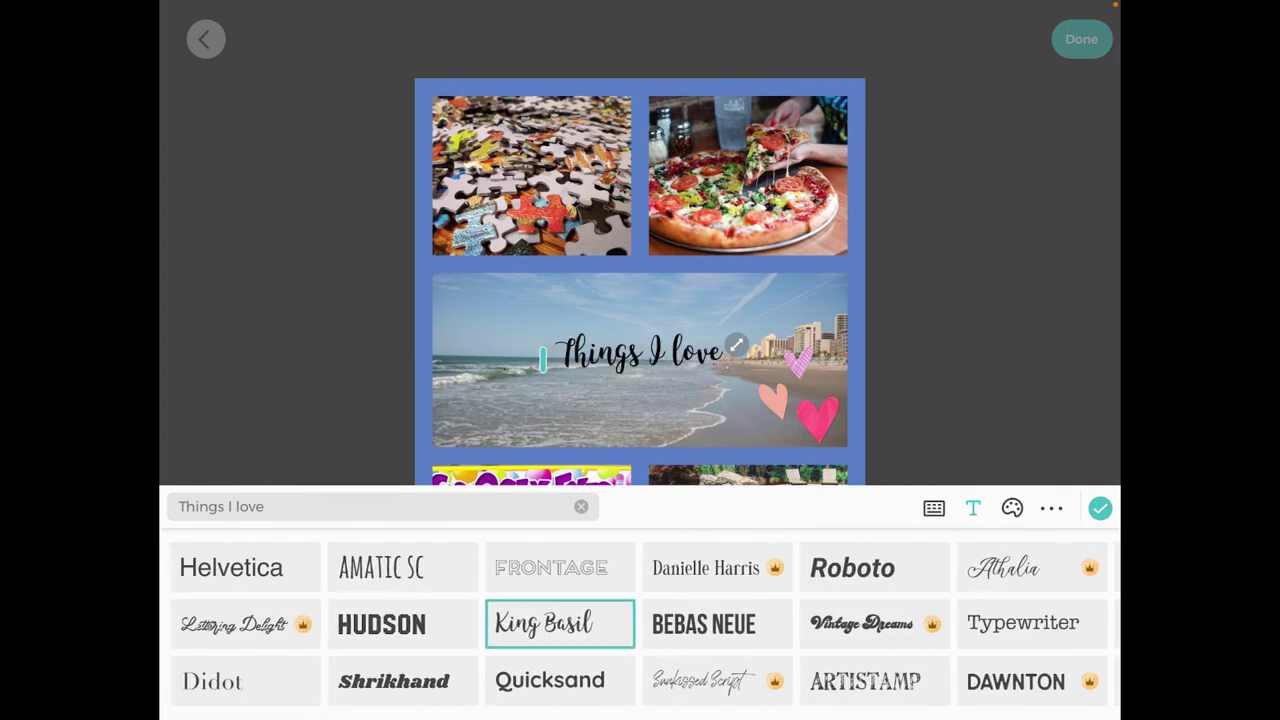
Step: Give 'Things I love' a white outline and enlarge it over the beach photo's upper right
left_click(1012, 507)
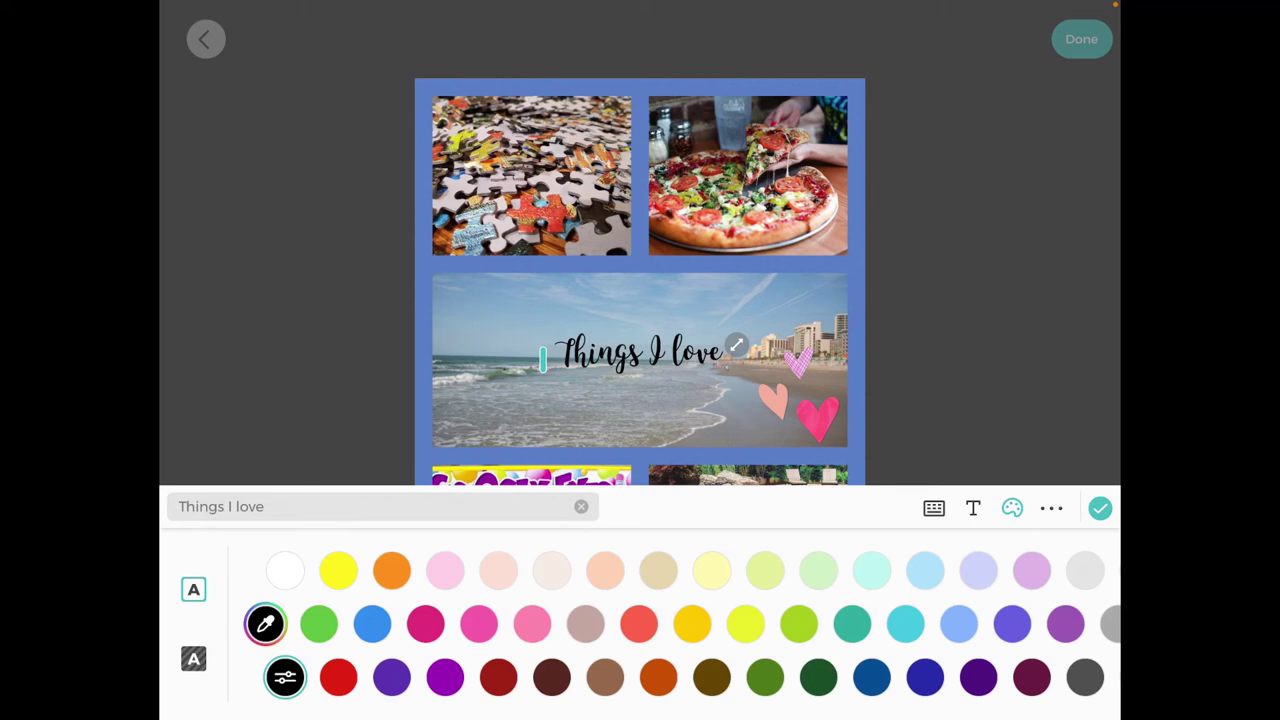
left_click(1051, 508)
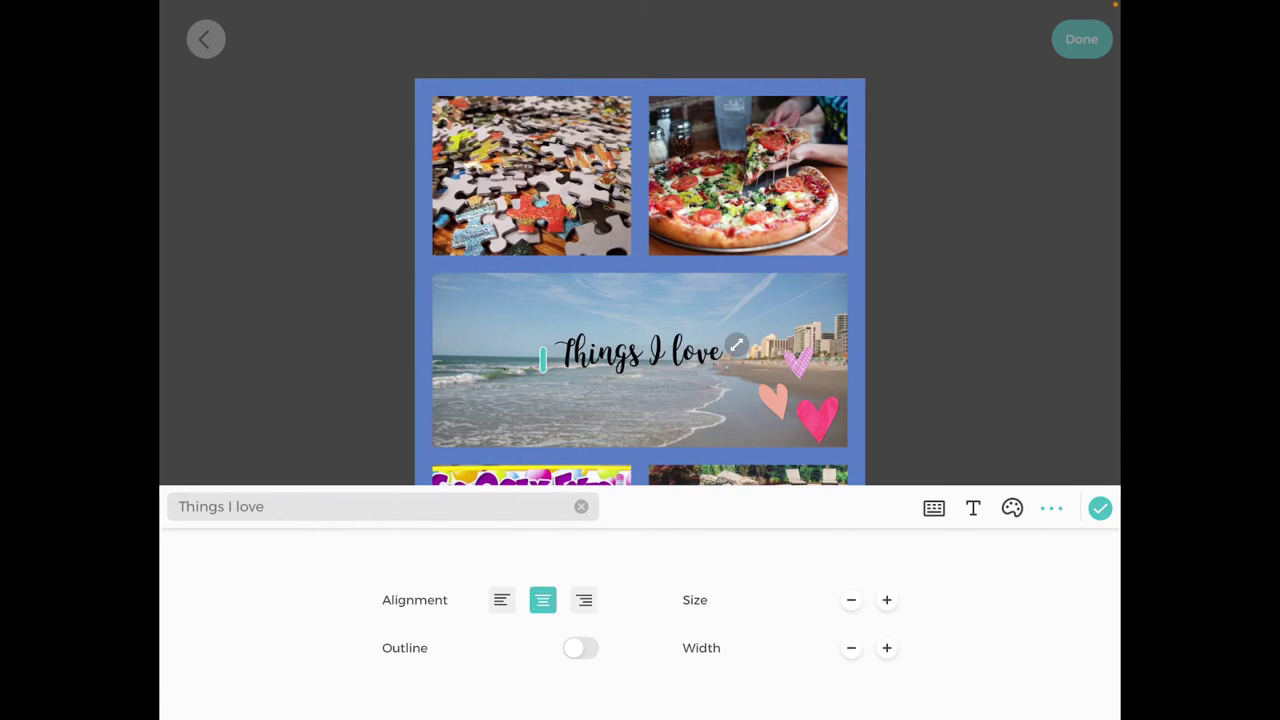
left_click(580, 648)
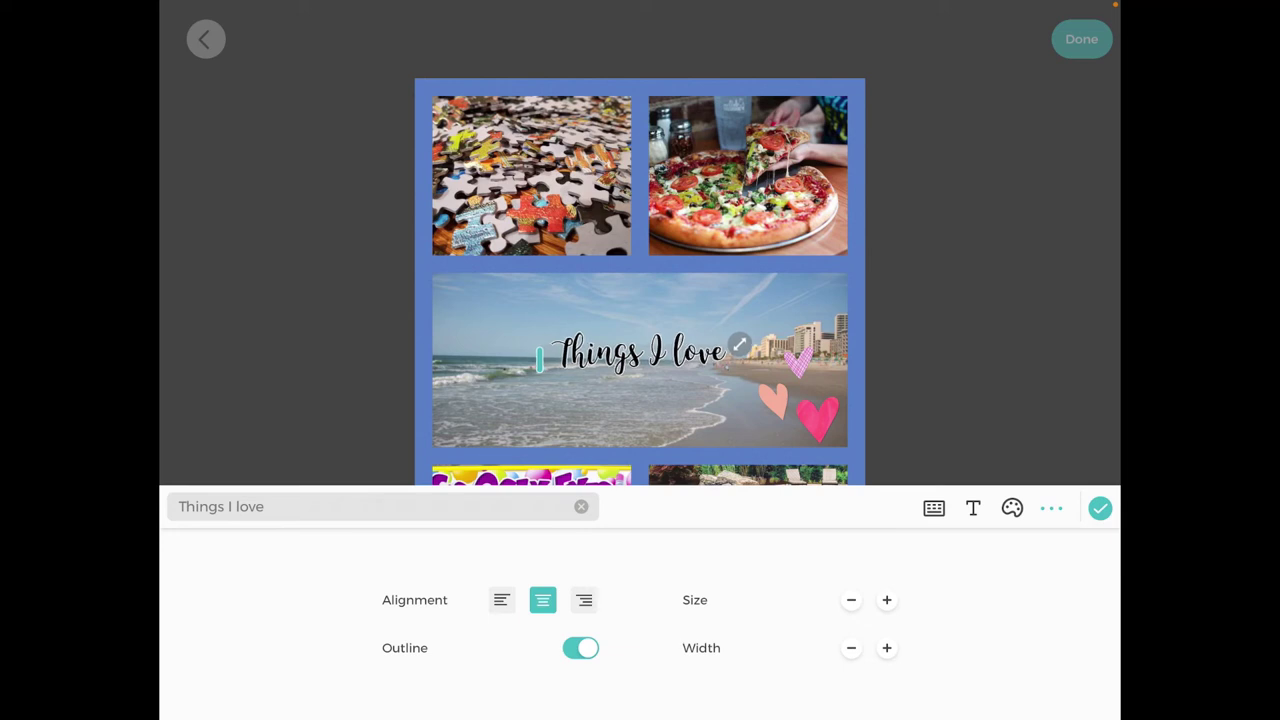
mouse_move(739, 345)
left_mouse_down()
mouse_move(849, 286)
mouse_move(846, 314)
mouse_move(835, 309)
left_mouse_up()
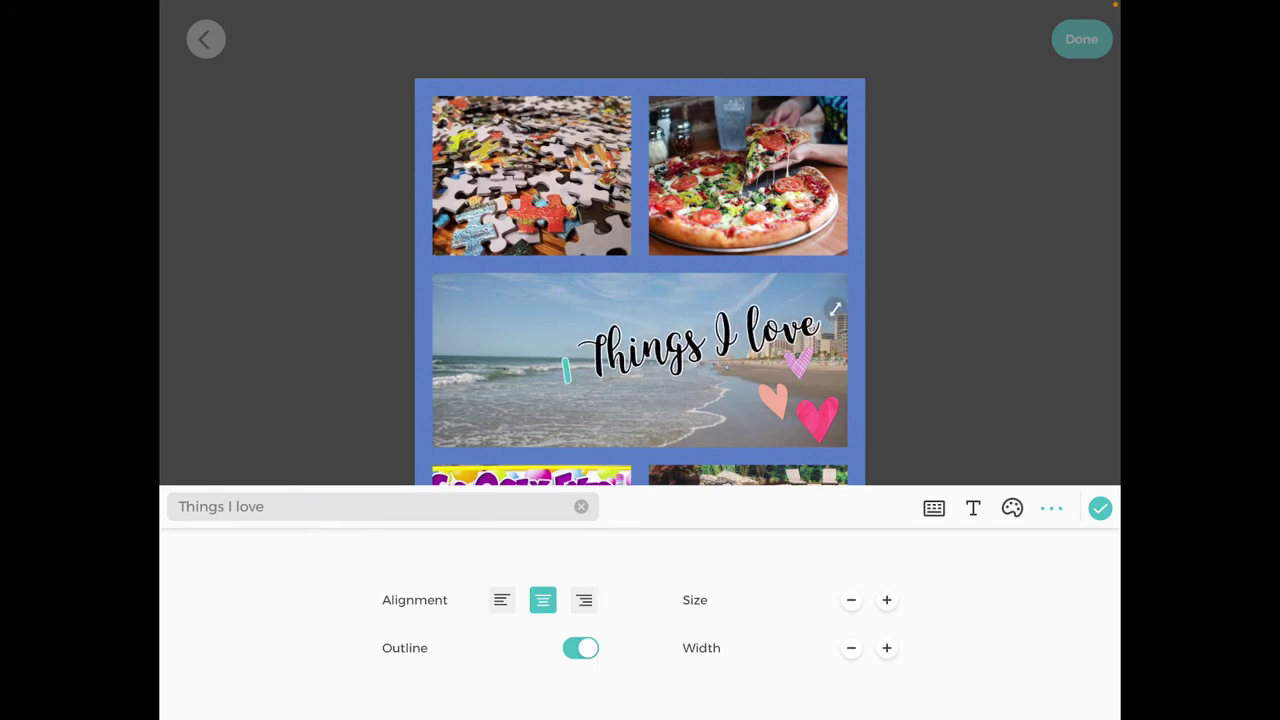
left_click(1100, 508)
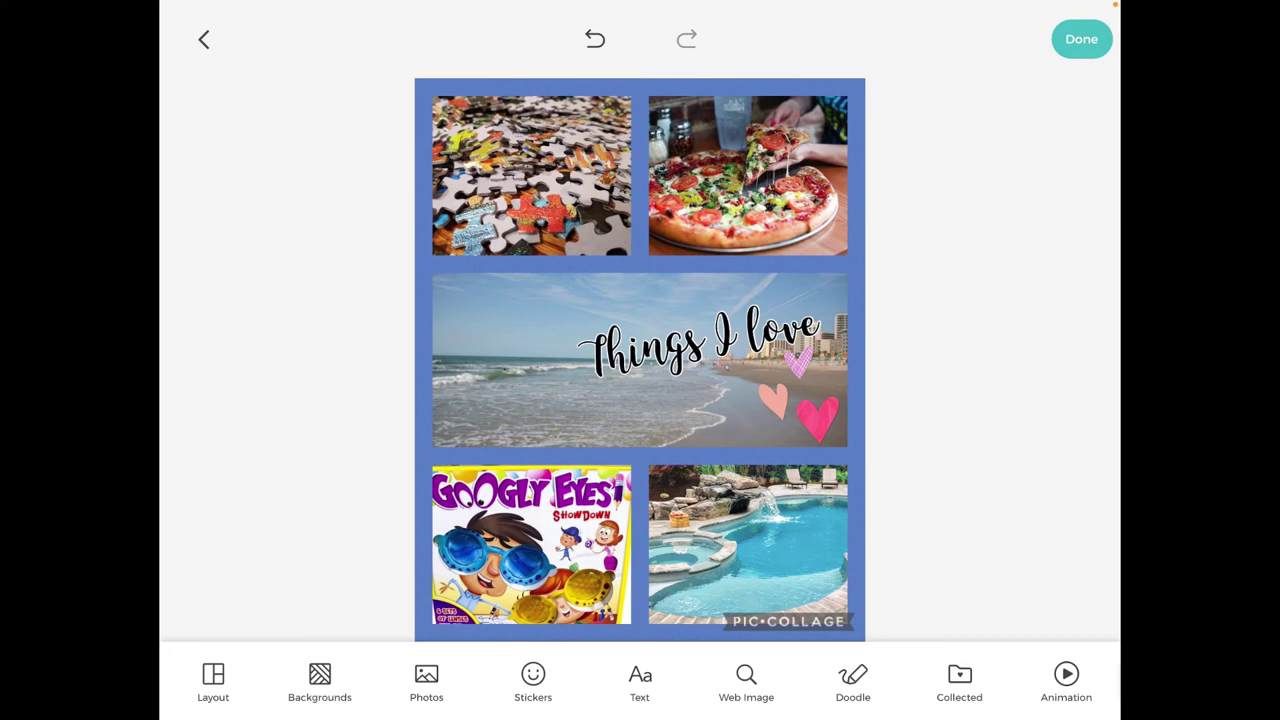
left_click(959, 680)
left_click(811, 21)
Step: Save the finished collage to the library and dismiss the ad that appears
left_click(1081, 39)
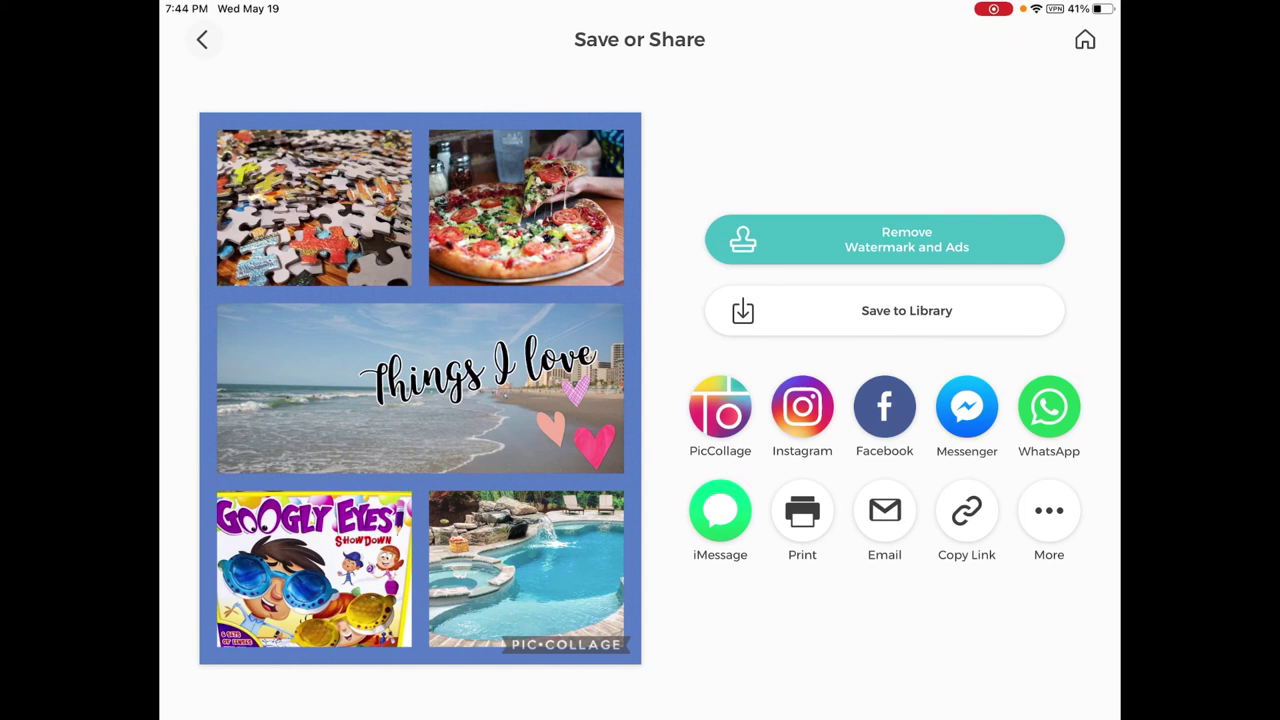
left_click(906, 310)
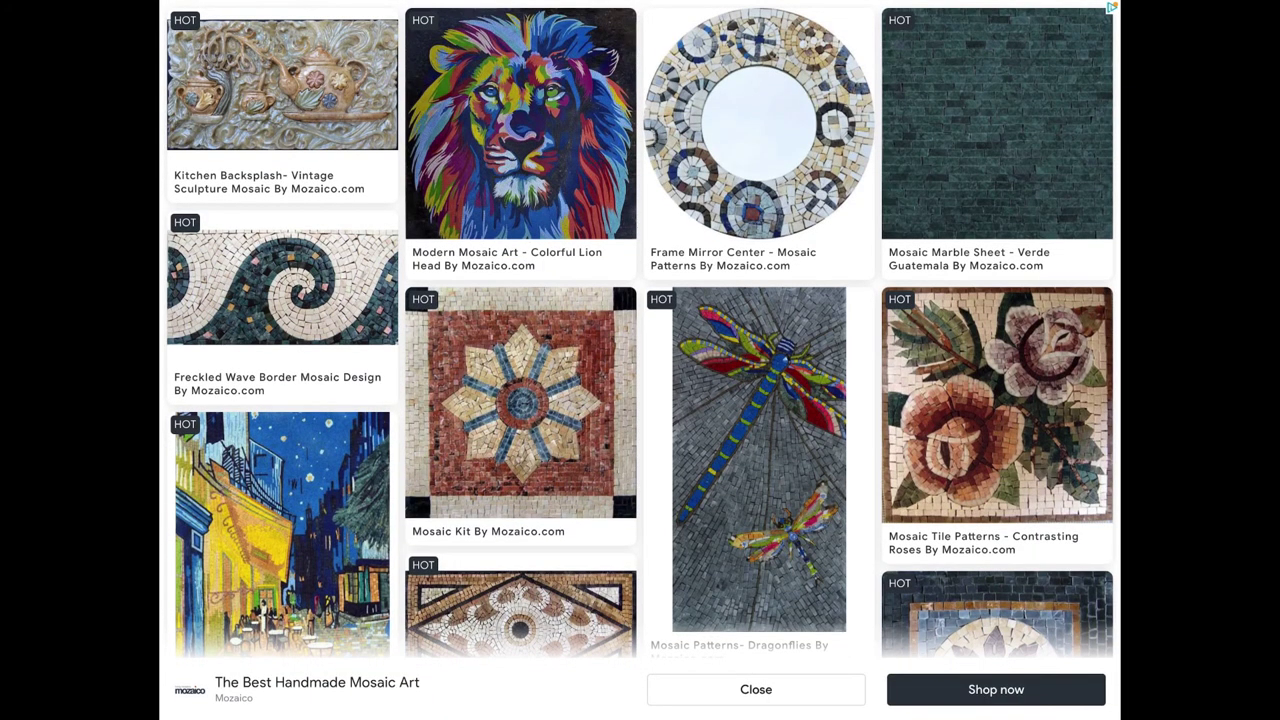
left_click(756, 689)
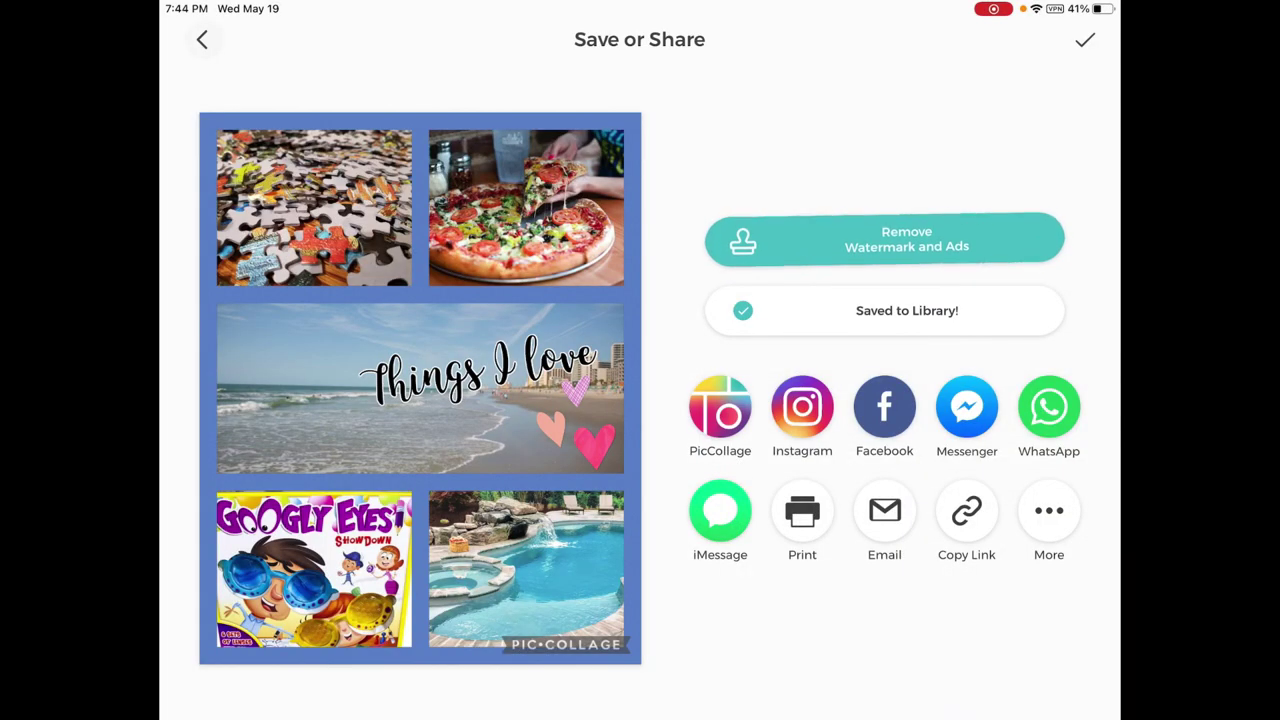